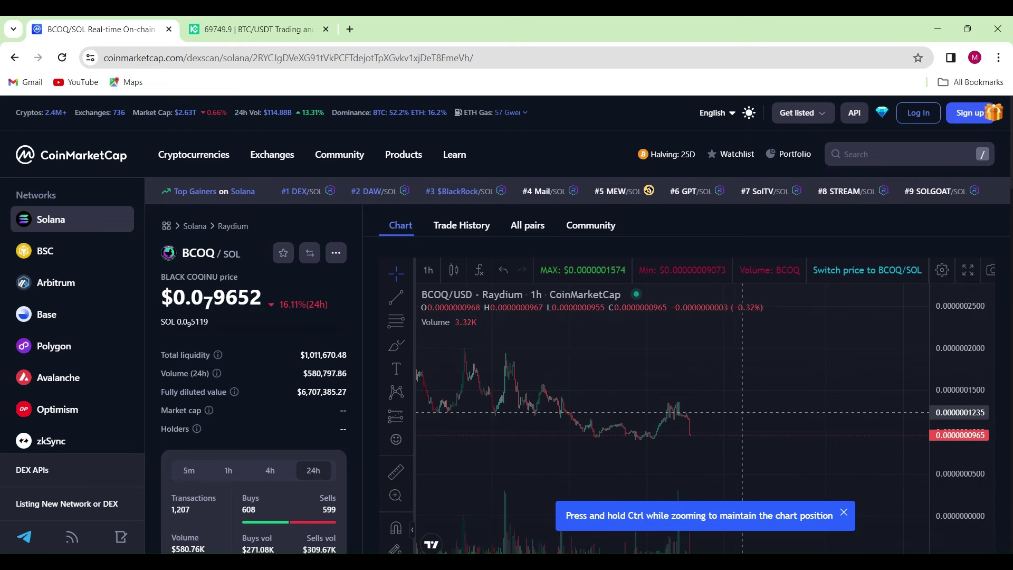
Draw a horizontal line at about 0.0000001369 across the recent price peak on the BCOQ/USD chart
{"action": "left_click", "coordinate": [412, 298]}
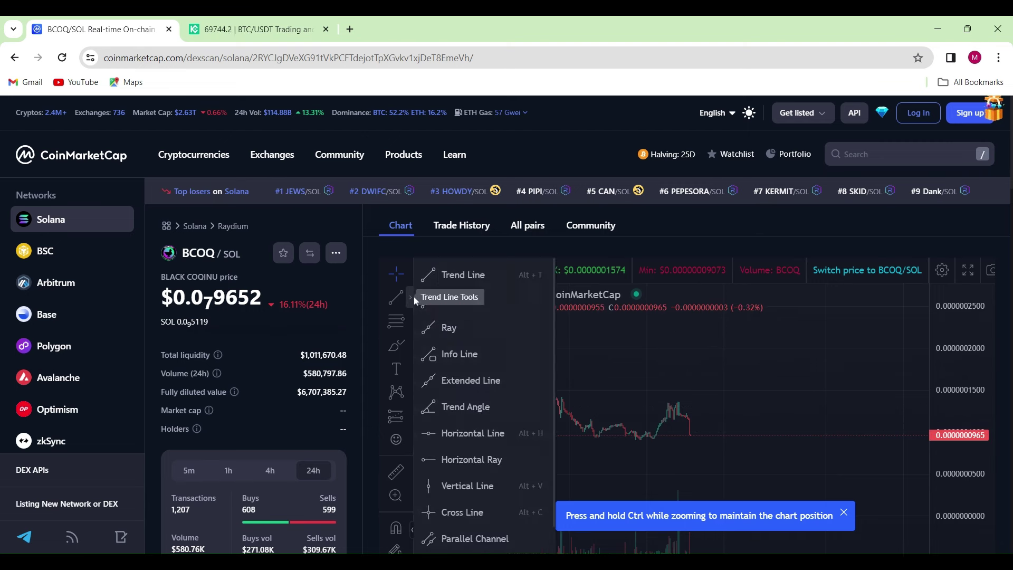
{"action": "left_click", "coordinate": [462, 431]}
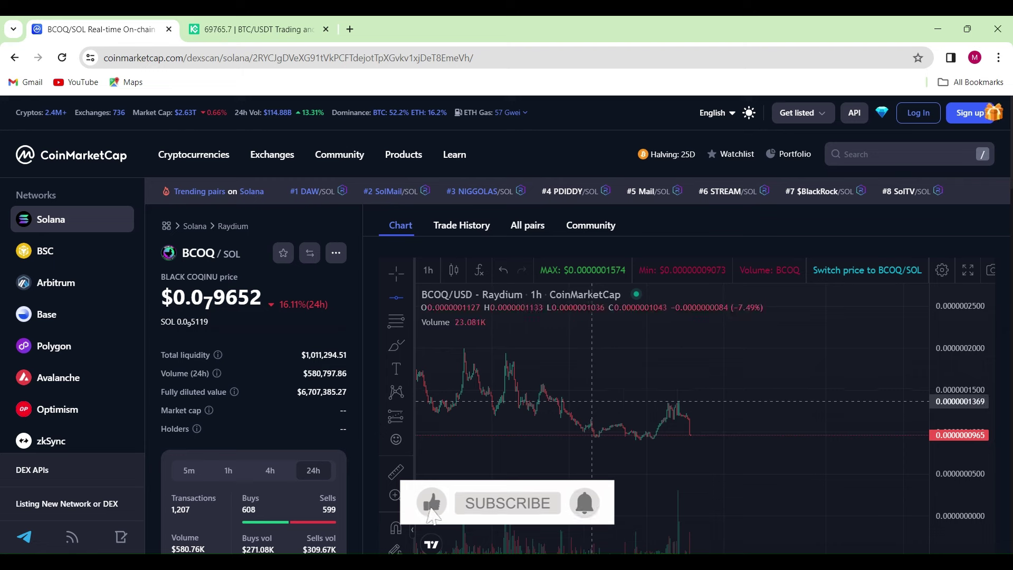
{"action": "left_click", "coordinate": [672, 401]}
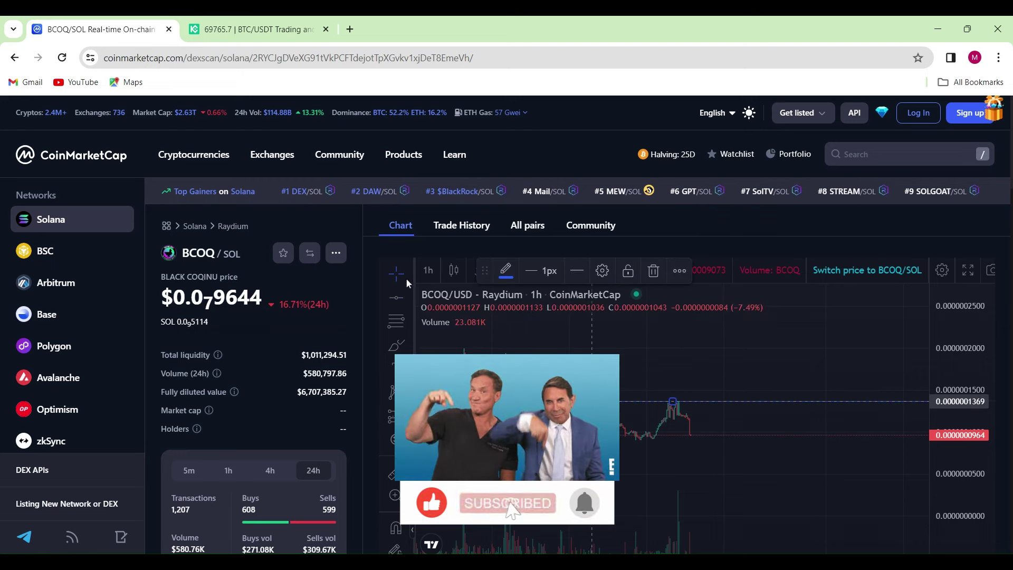
Add a second horizontal line at about 0.0000000953 along the latest low of the BCOQ/USD price
{"action": "left_click", "coordinate": [396, 299]}
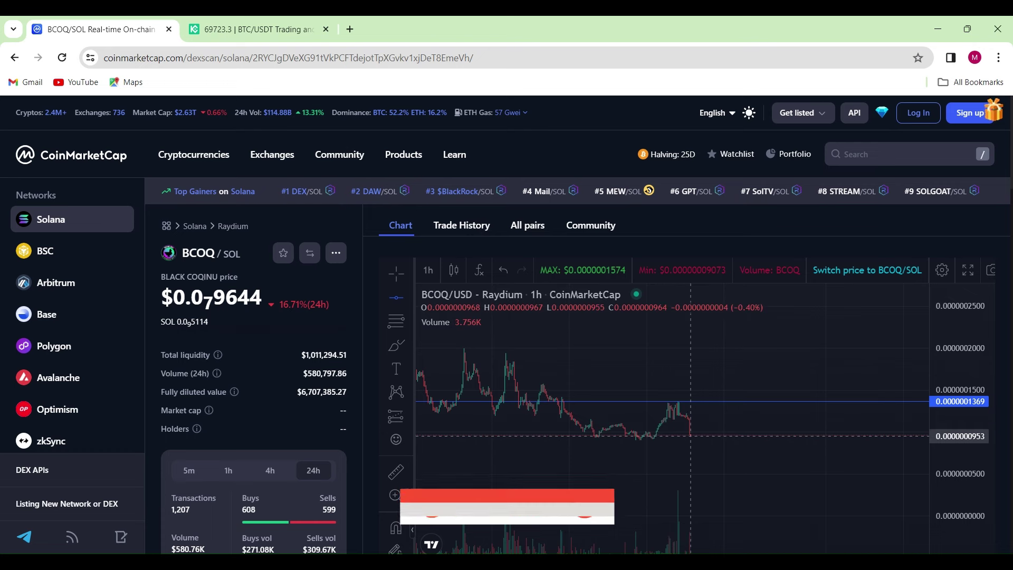
{"action": "left_click", "coordinate": [672, 436]}
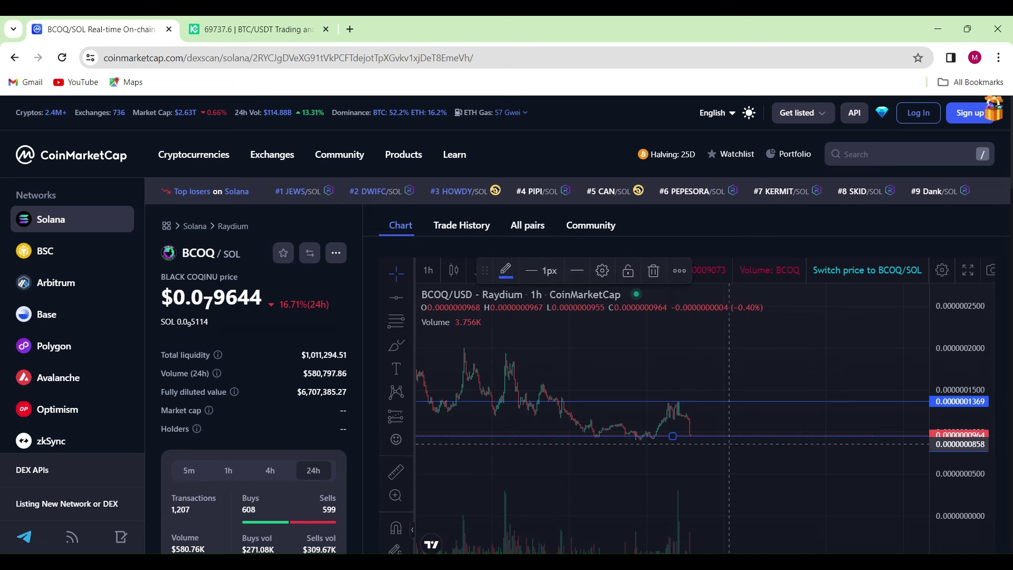
{"action": "left_click_drag", "start_coordinate": [962, 435], "coordinate": [964, 435]}
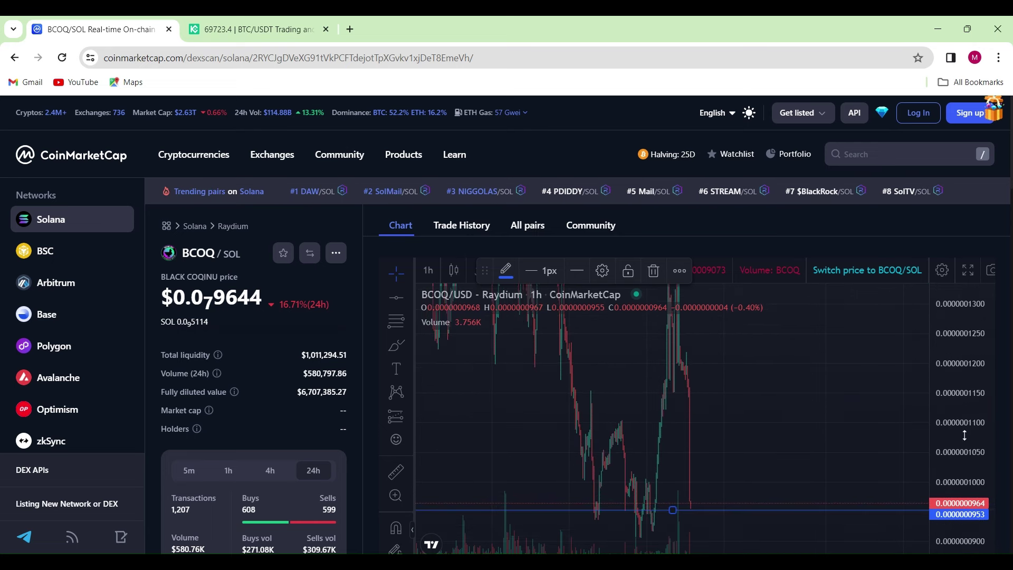
{"action": "scroll", "coordinate": [830, 455], "scroll_direction": "right", "scroll_amount": 5}
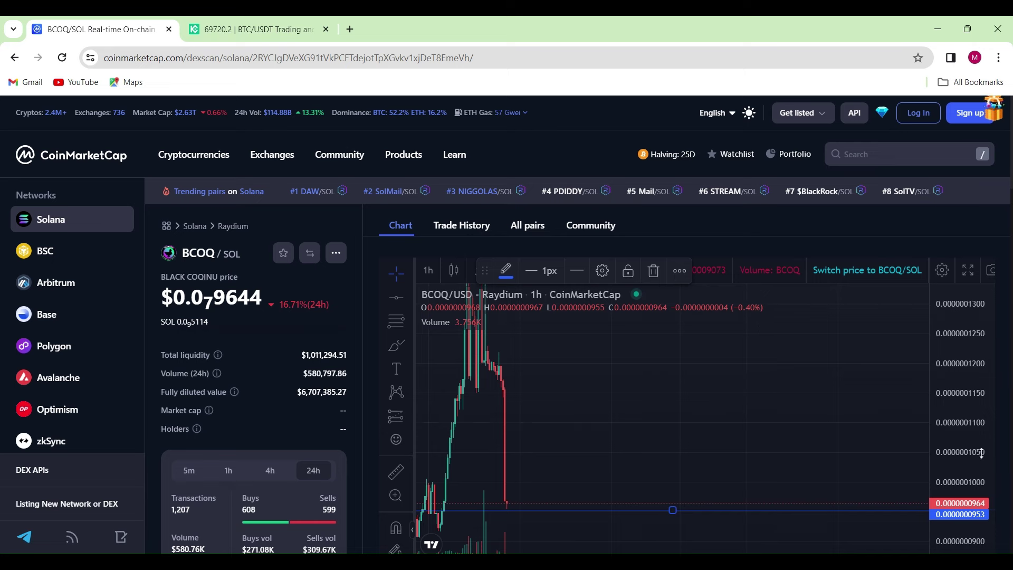
{"action": "left_click_drag", "start_coordinate": [981, 452], "coordinate": [981, 489]}
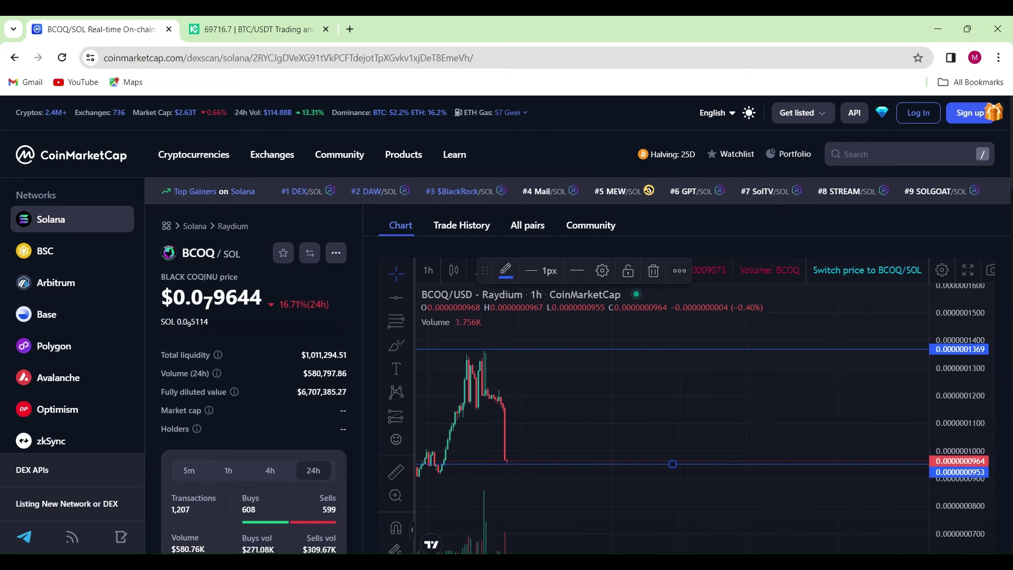
{"action": "left_click", "coordinate": [866, 385]}
Draw an arrow beyond the latest candle from about 0.0000001266 down to about 0.0000000942 near the lower horizontal line
{"action": "scroll", "coordinate": [869, 386], "scroll_direction": "left", "scroll_amount": 1}
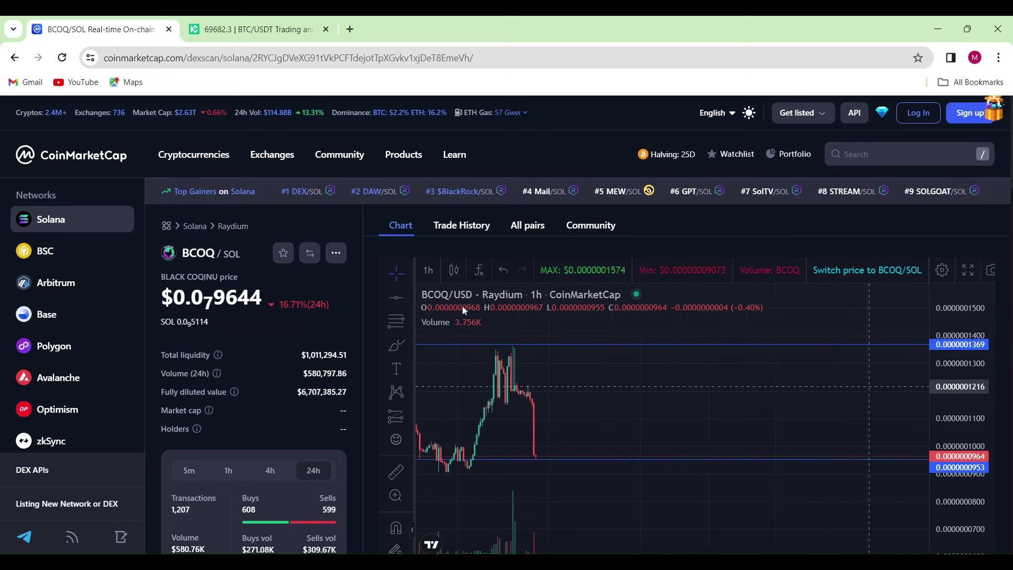
{"action": "left_click", "coordinate": [409, 299]}
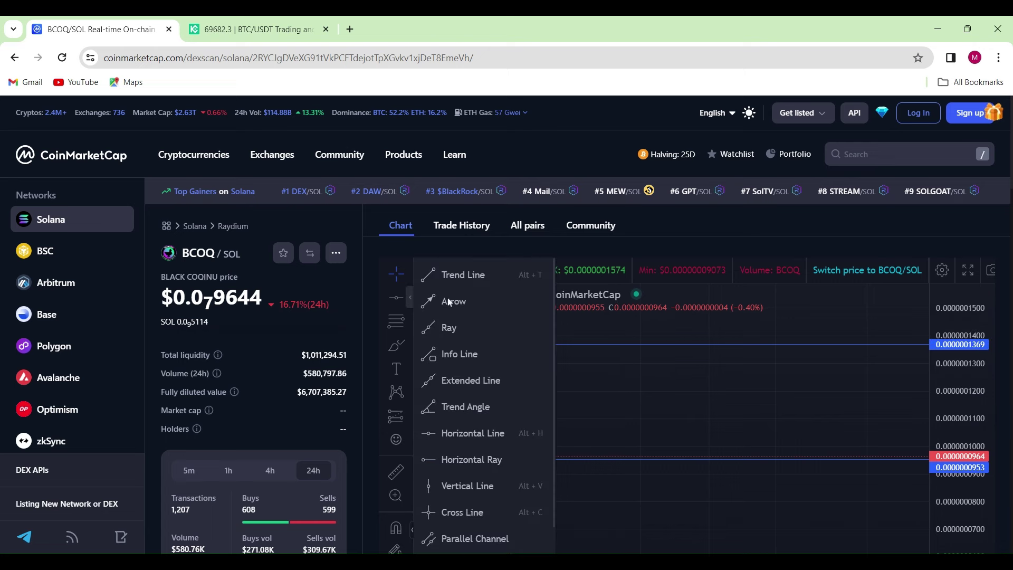
{"action": "left_click", "coordinate": [514, 303]}
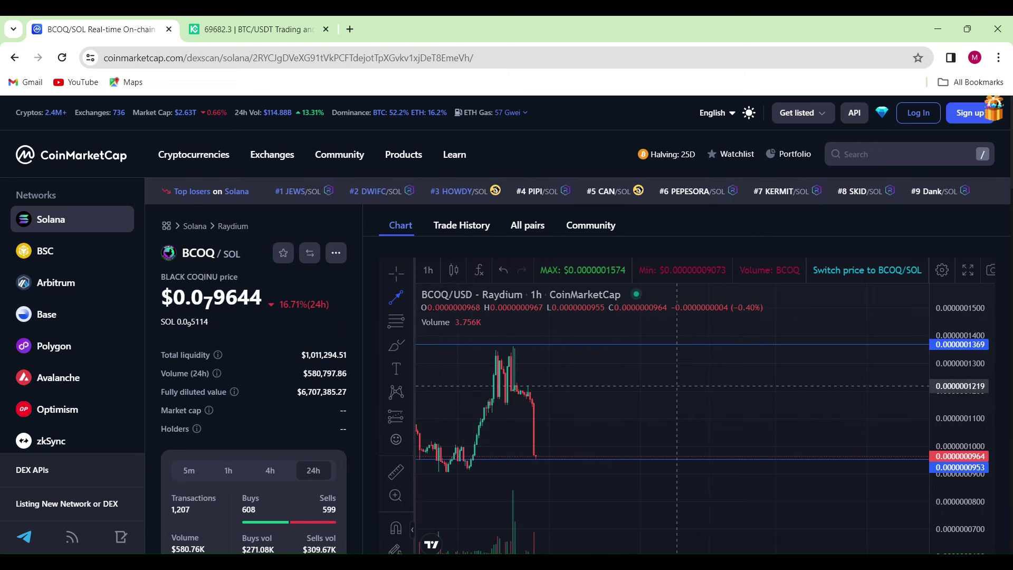
{"action": "left_click", "coordinate": [743, 373]}
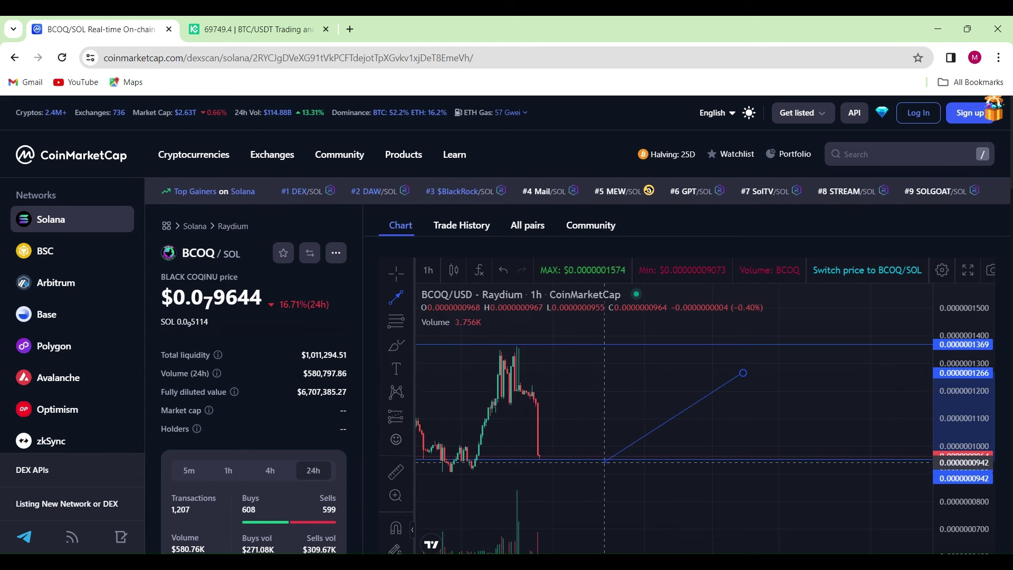
{"action": "left_click", "coordinate": [605, 461]}
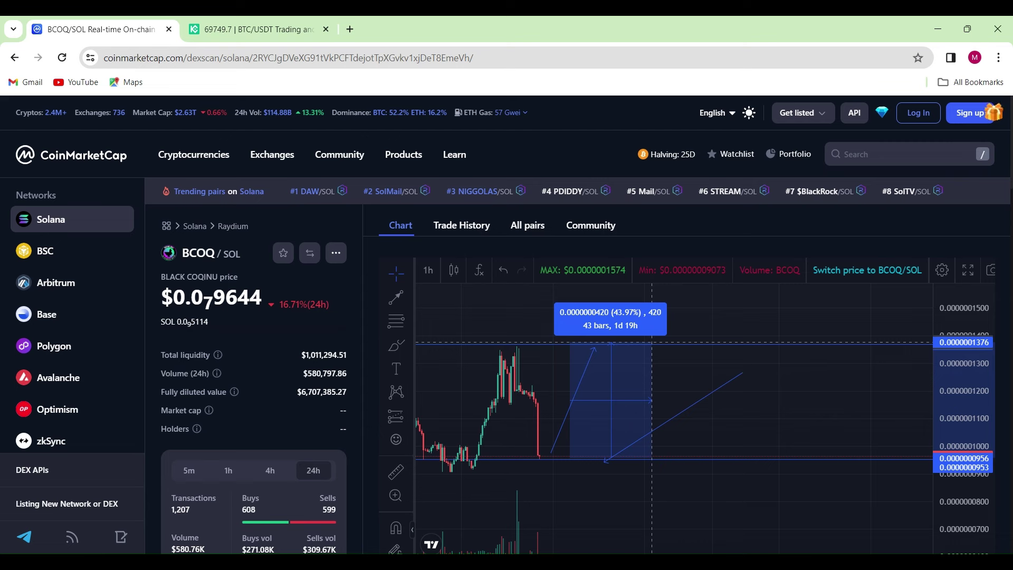
Clear the price range measurement between the two horizontal lines
{"action": "left_click_drag", "start_coordinate": [663, 362], "coordinate": [731, 371]}
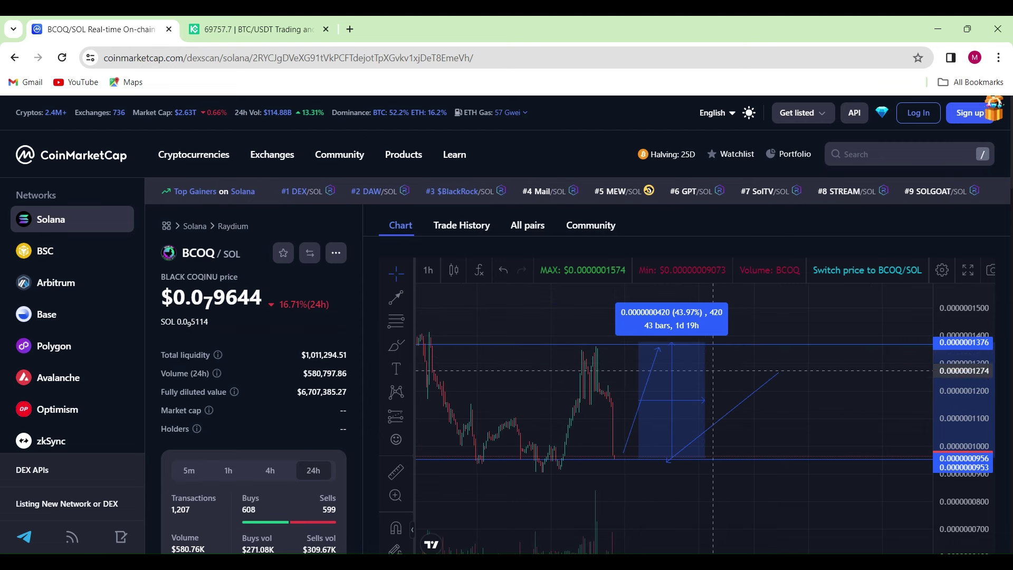
{"action": "left_click_drag", "start_coordinate": [978, 387], "coordinate": [980, 455]}
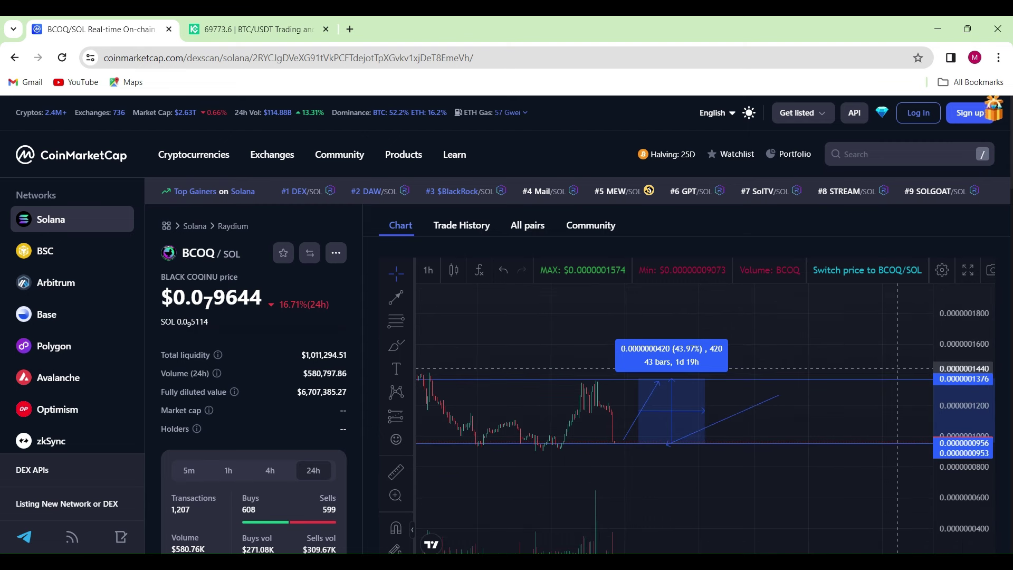
{"action": "left_click", "coordinate": [753, 391]}
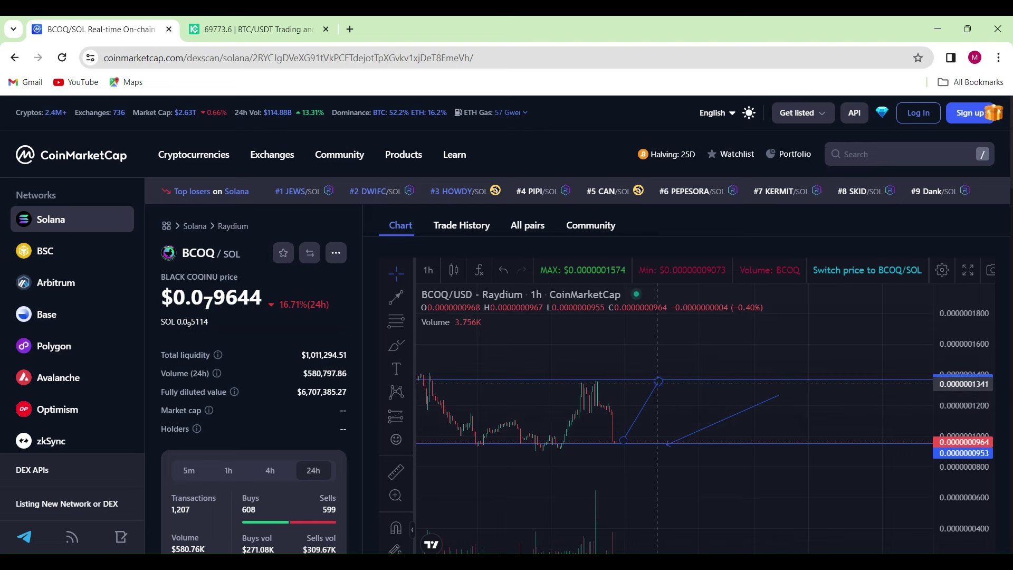
Move the head of the downward arrow up to about 0.0000001629, above the upper horizontal line
{"action": "left_click", "coordinate": [667, 444]}
{"action": "left_click_drag", "start_coordinate": [666, 445], "coordinate": [666, 376]}
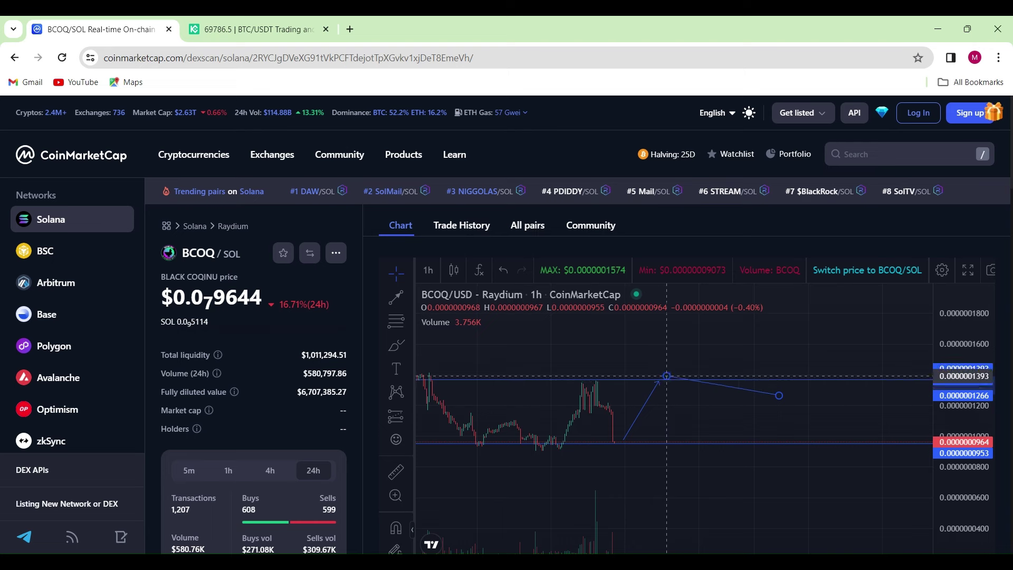
{"action": "scroll", "coordinate": [600, 392], "scroll_direction": "down", "scroll_amount": 1}
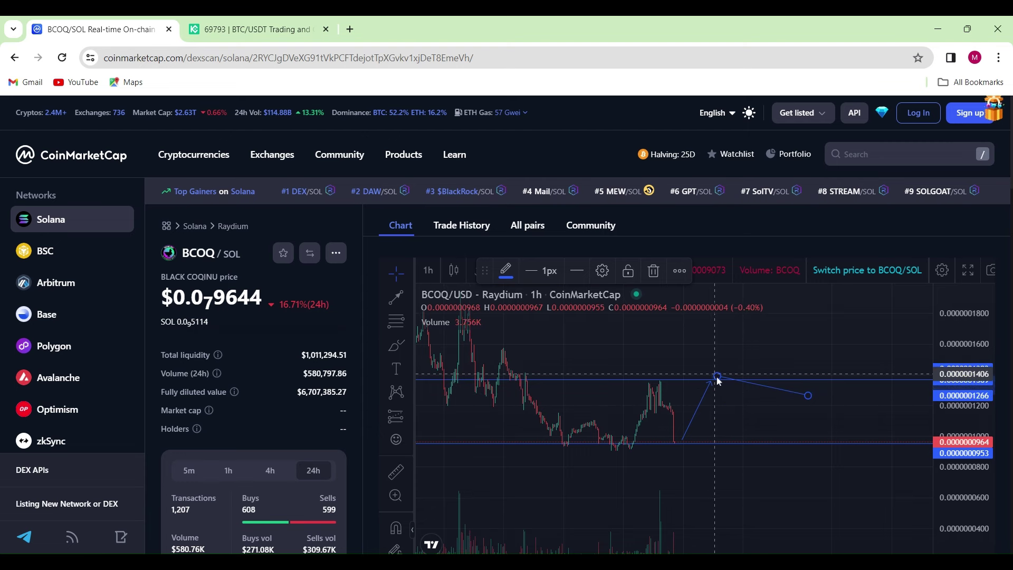
{"action": "left_click_drag", "start_coordinate": [716, 377], "coordinate": [519, 394]}
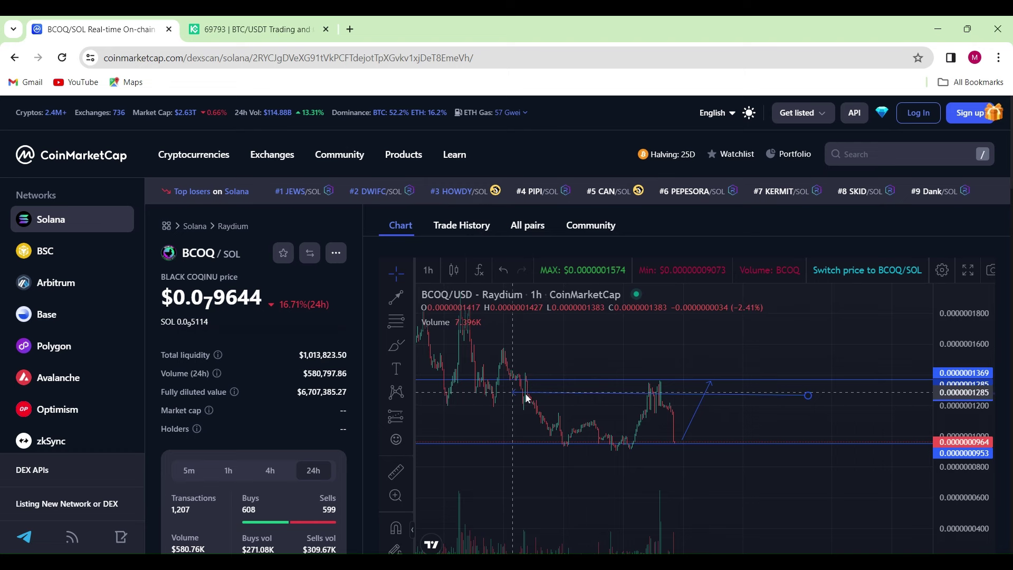
{"action": "left_click_drag", "start_coordinate": [496, 399], "coordinate": [483, 393]}
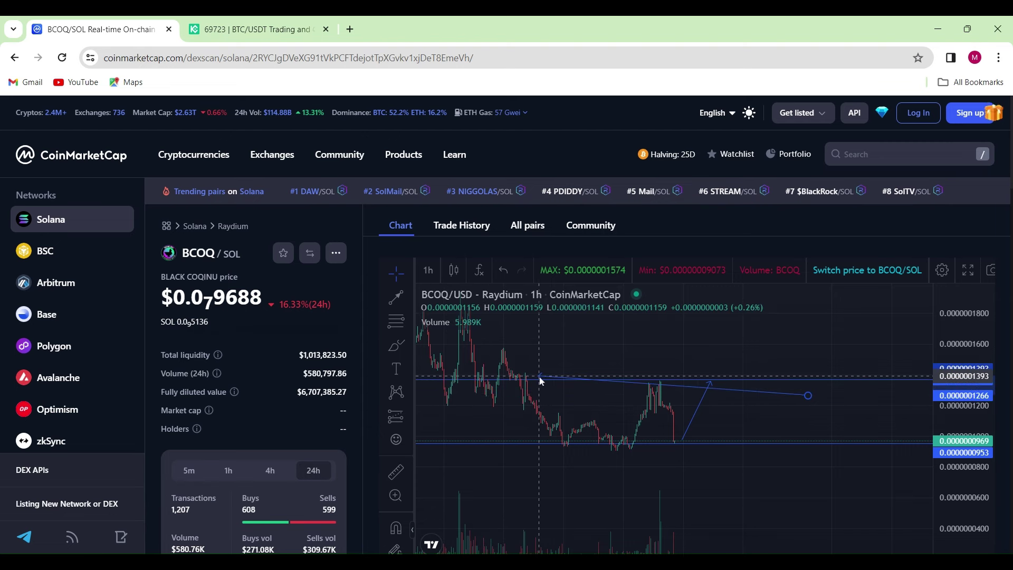
{"action": "mouse_move", "coordinate": [657, 385]}
{"action": "left_mouse_down"}
{"action": "mouse_move", "coordinate": [671, 380]}
{"action": "mouse_move", "coordinate": [692, 444]}
{"action": "mouse_move", "coordinate": [729, 369]}
{"action": "mouse_move", "coordinate": [651, 390]}
{"action": "mouse_move", "coordinate": [664, 380]}
{"action": "left_mouse_up"}
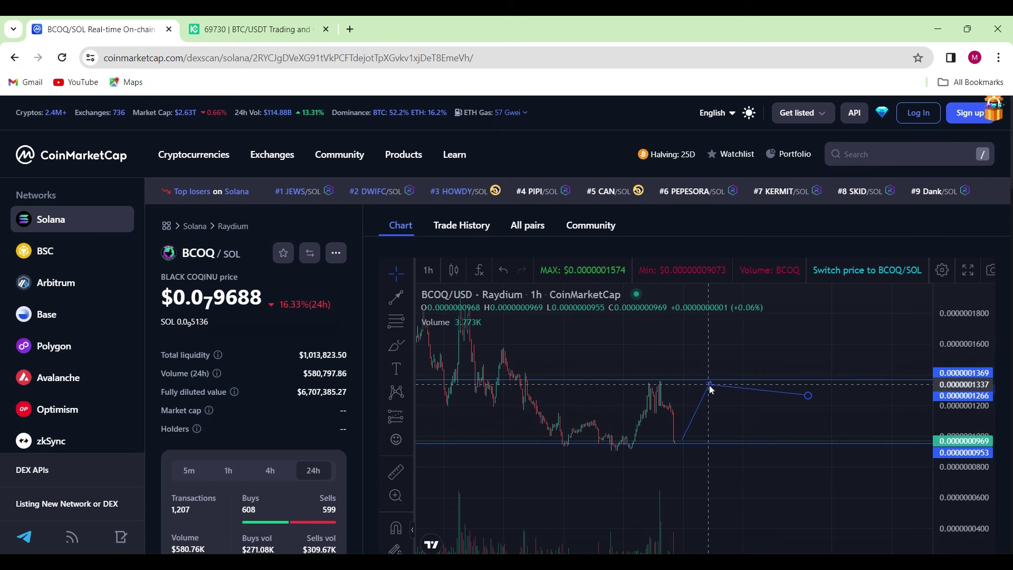
{"action": "mouse_move", "coordinate": [709, 385]}
{"action": "left_mouse_down"}
{"action": "mouse_move", "coordinate": [747, 383]}
{"action": "mouse_move", "coordinate": [800, 340]}
{"action": "left_mouse_up"}
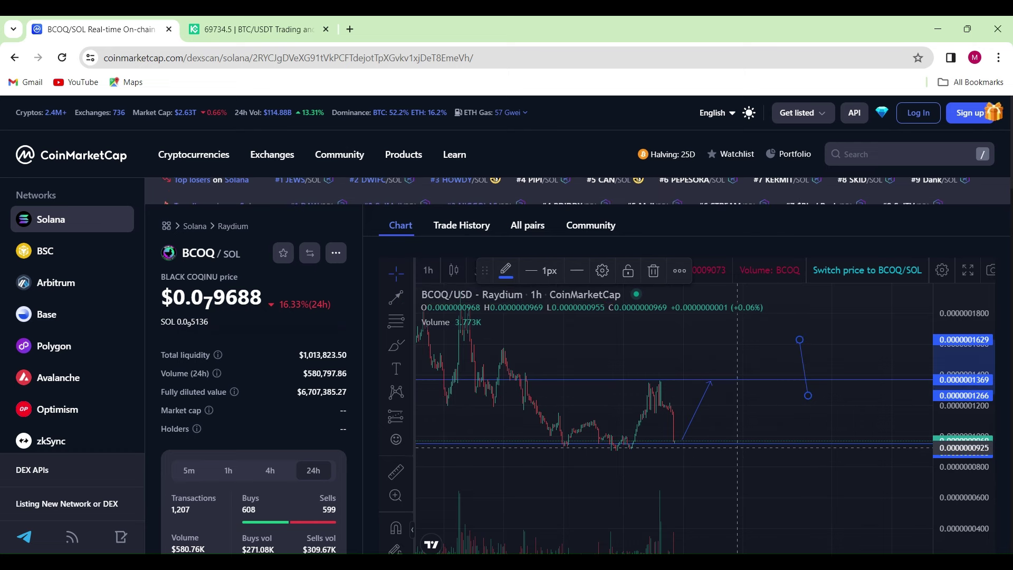
Examine the BCOQ/USD price history back to the initial rise from near zero
{"action": "scroll", "coordinate": [738, 453], "scroll_direction": "up", "scroll_amount": 2}
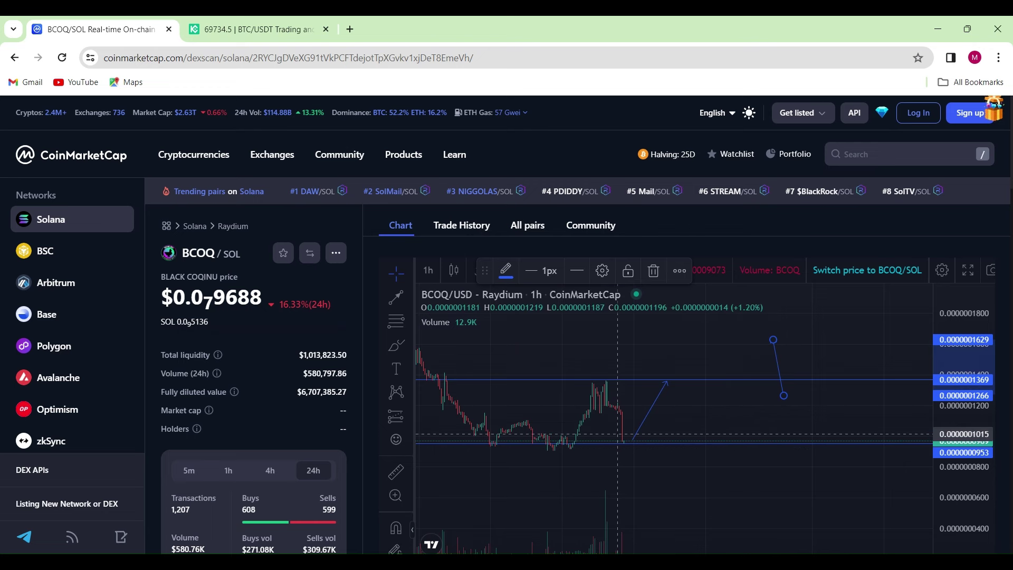
{"action": "scroll", "coordinate": [619, 442], "scroll_direction": "down", "scroll_amount": 3}
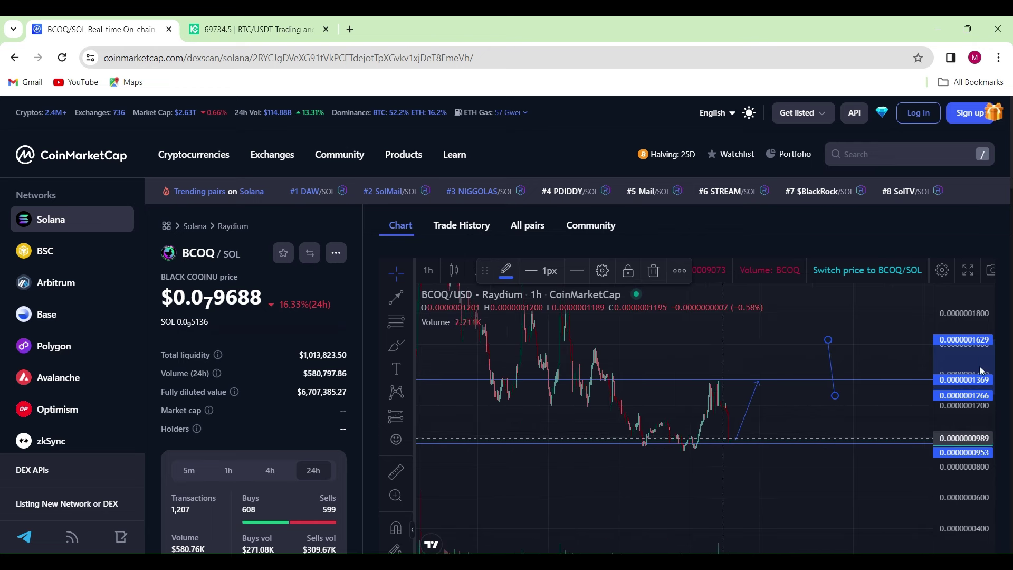
{"action": "scroll", "coordinate": [886, 417], "scroll_direction": "down", "scroll_amount": 3}
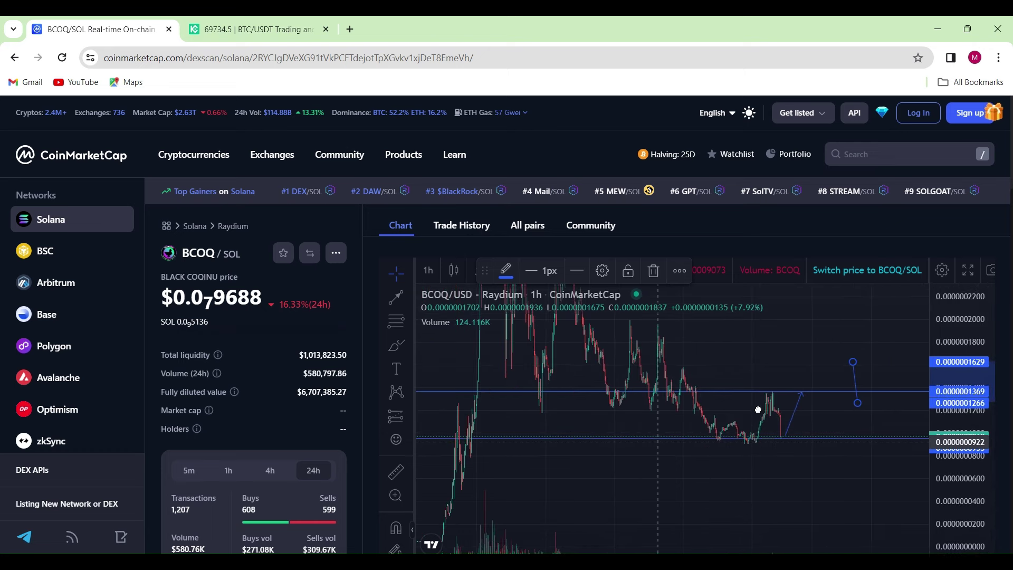
{"action": "left_click_drag", "start_coordinate": [659, 439], "coordinate": [930, 370]}
{"action": "scroll", "coordinate": [811, 406], "scroll_direction": "up", "scroll_amount": 5}
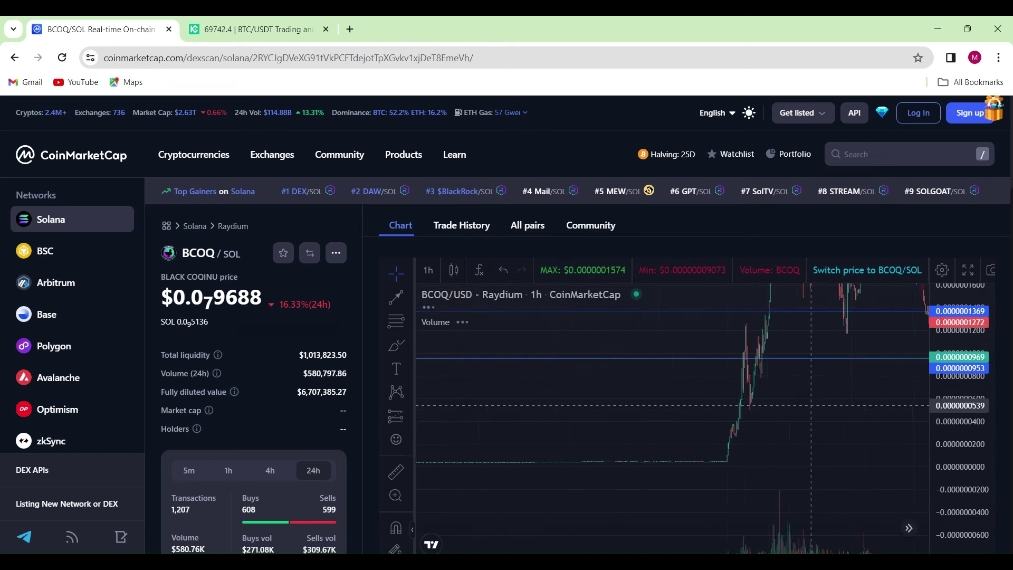
{"action": "left_click_drag", "start_coordinate": [811, 405], "coordinate": [562, 396]}
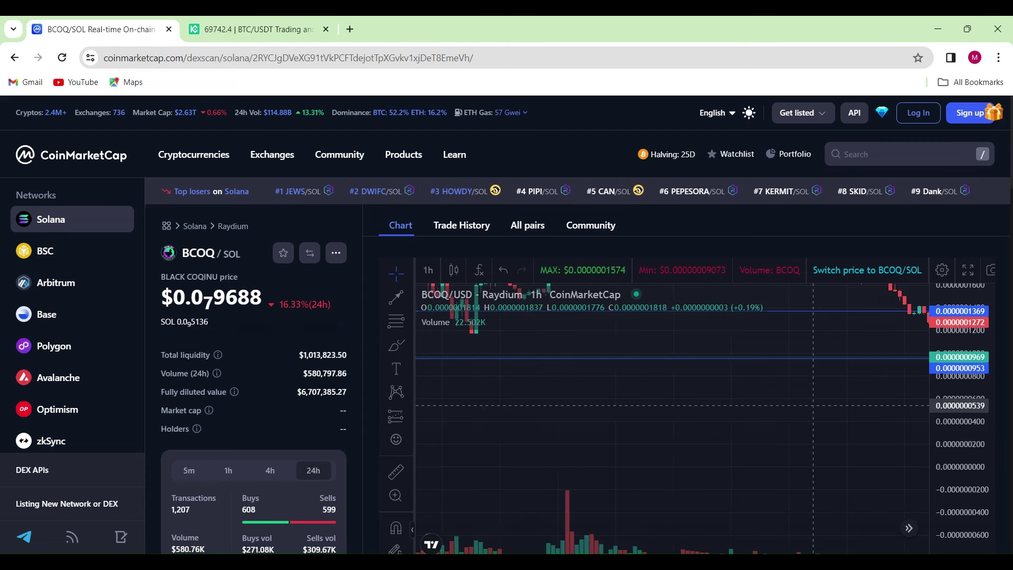
Expand the chart to full screen and review the price action from 7 March to 26 March
{"action": "left_click", "coordinate": [970, 265]}
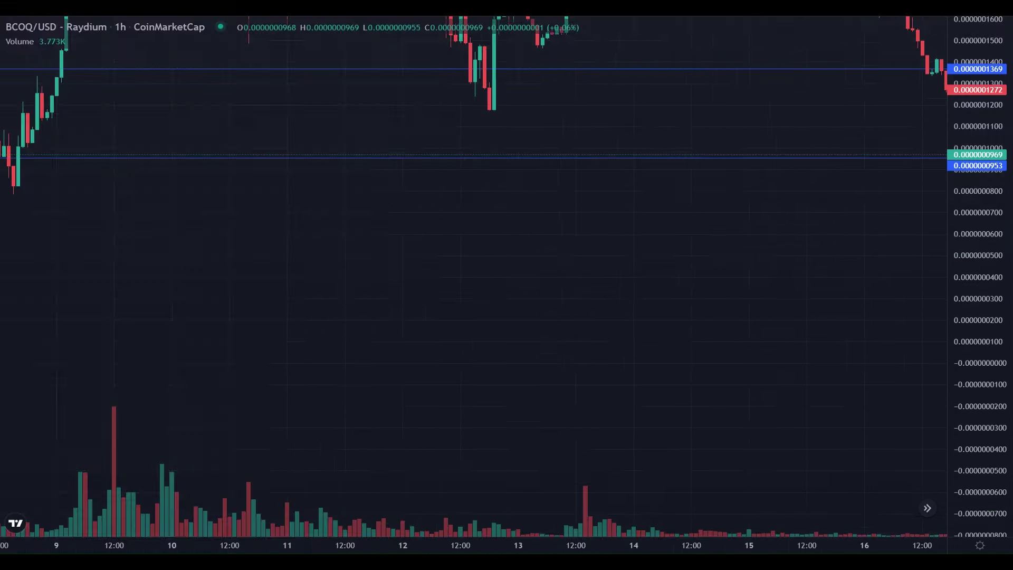
{"action": "left_click_drag", "start_coordinate": [995, 273], "coordinate": [995, 321]}
{"action": "scroll", "coordinate": [810, 313], "scroll_direction": "down", "scroll_amount": 3}
{"action": "scroll", "coordinate": [810, 312], "scroll_direction": "down", "scroll_amount": 4}
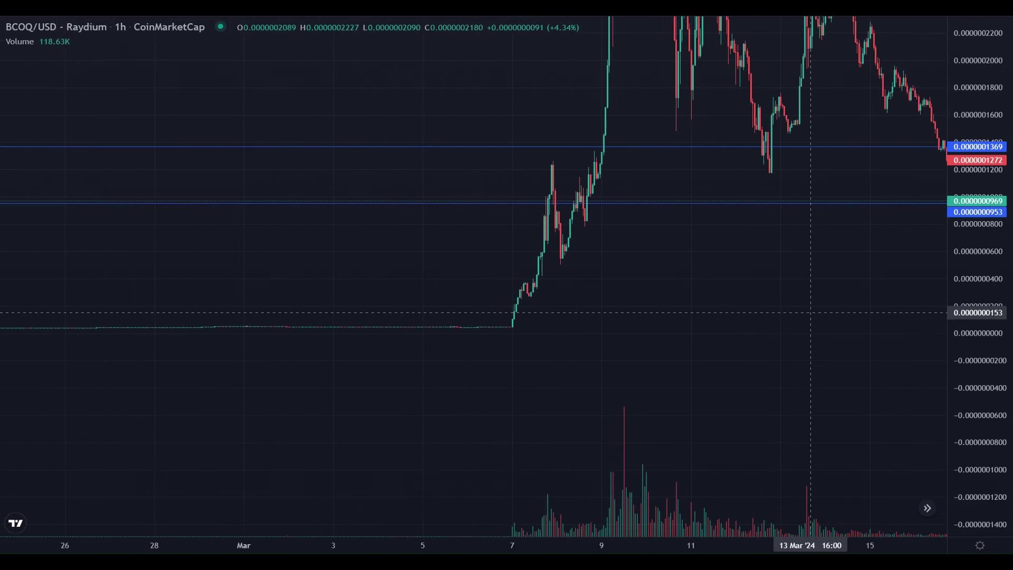
{"action": "left_click_drag", "start_coordinate": [654, 327], "coordinate": [425, 287]}
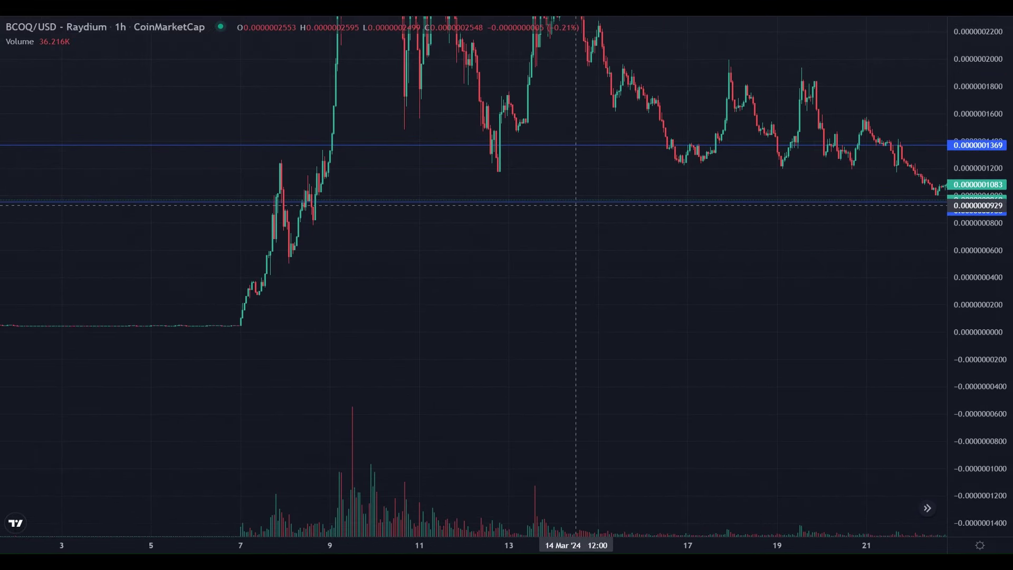
{"action": "left_click_drag", "start_coordinate": [454, 239], "coordinate": [263, 212]}
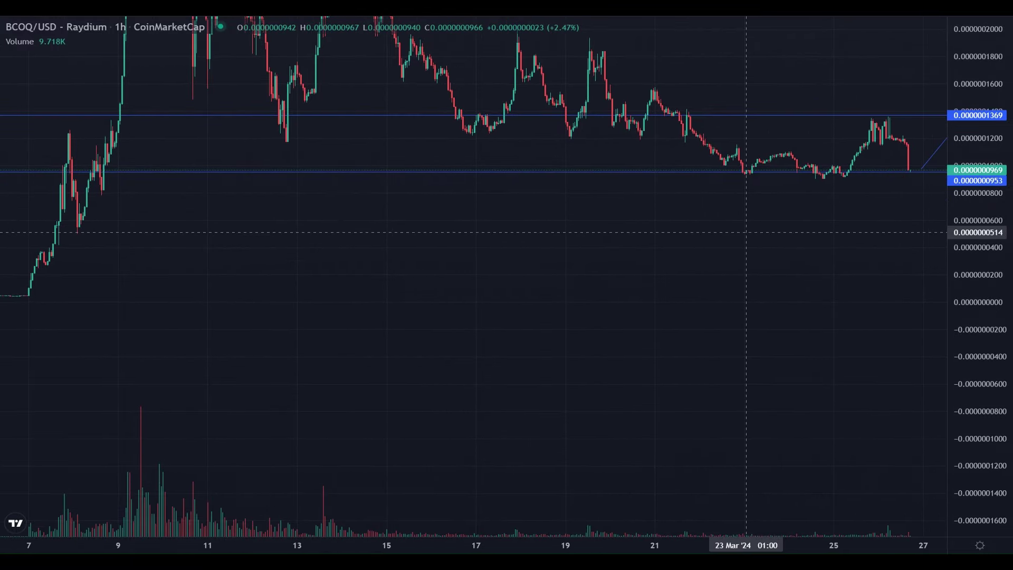
{"action": "scroll", "coordinate": [681, 248], "scroll_direction": "down", "scroll_amount": 5}
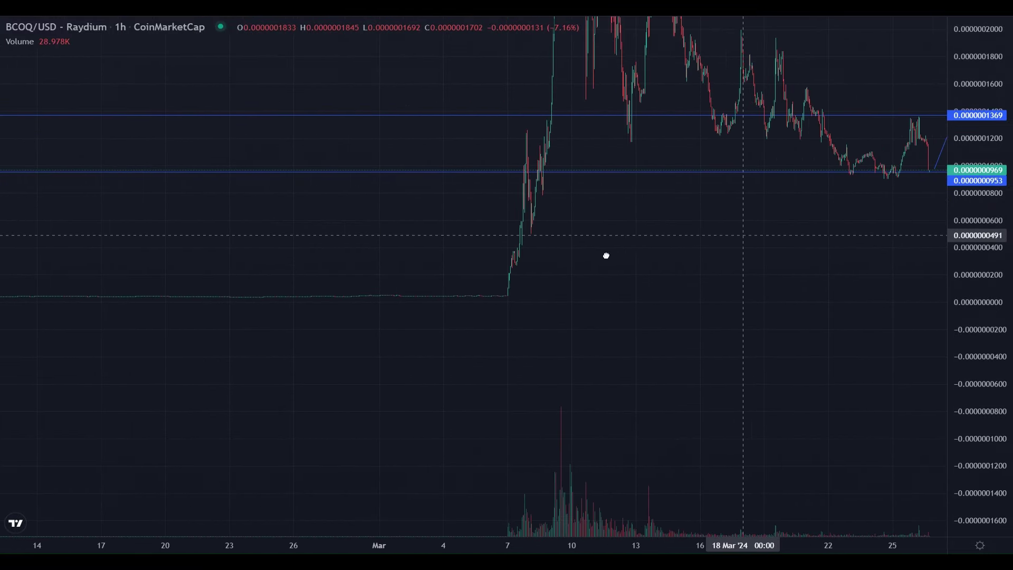
Move the head of the arrow starting at the latest candle back to about 0.0000000907 at 10 March 2024
{"action": "left_click_drag", "start_coordinate": [607, 256], "coordinate": [551, 264]}
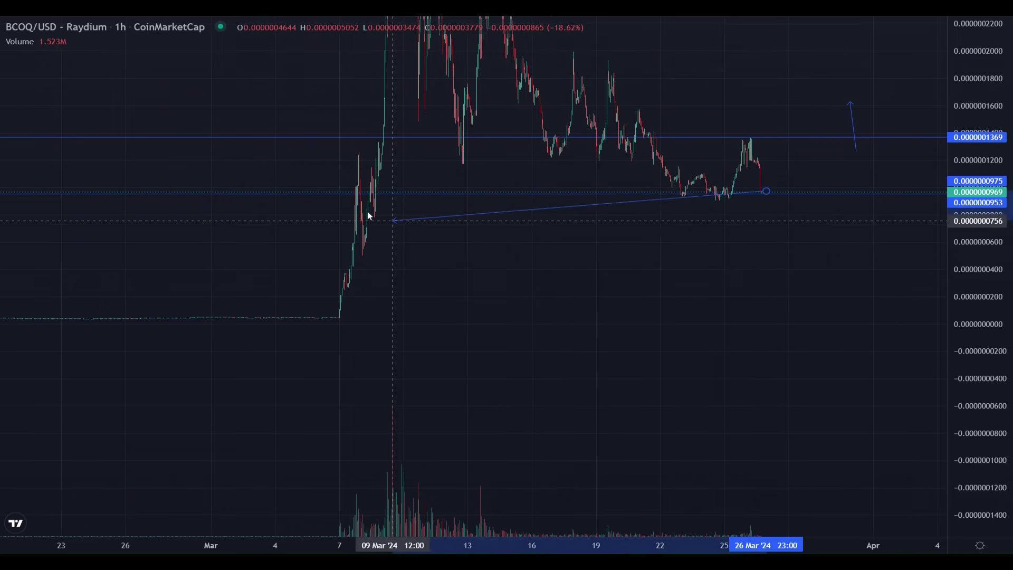
{"action": "left_click", "coordinate": [404, 200]}
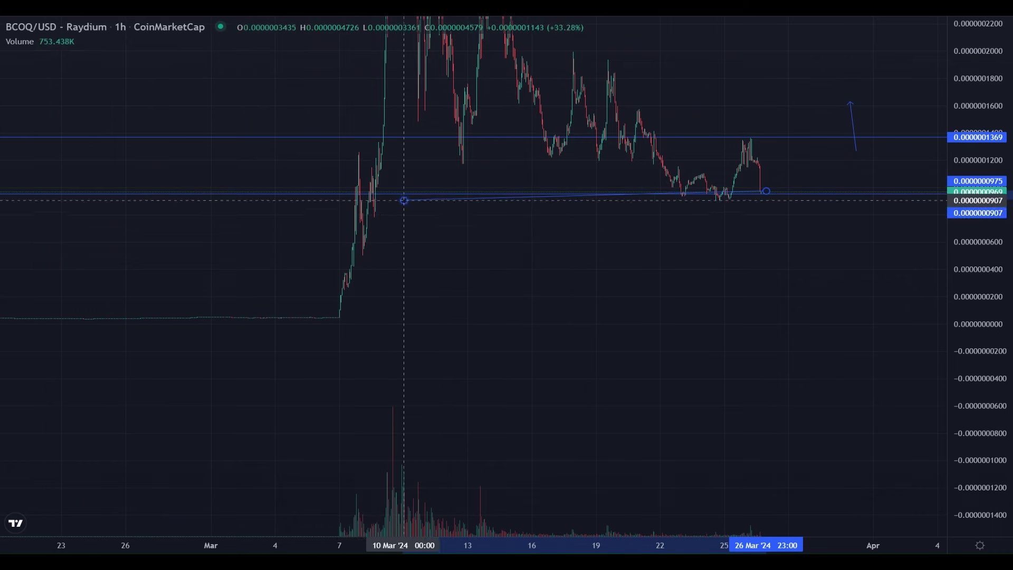
{"action": "scroll", "coordinate": [597, 247], "scroll_direction": "up", "scroll_amount": 10}
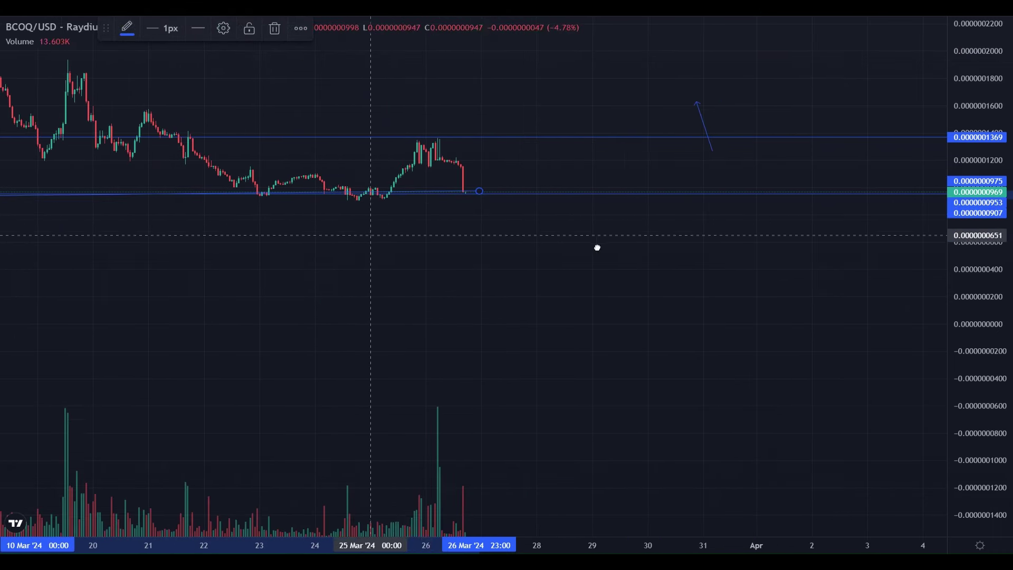
Review the BCOQ/USD price action from the latest candle back to 6 March
{"action": "scroll", "coordinate": [785, 246], "scroll_direction": "left", "scroll_amount": 7}
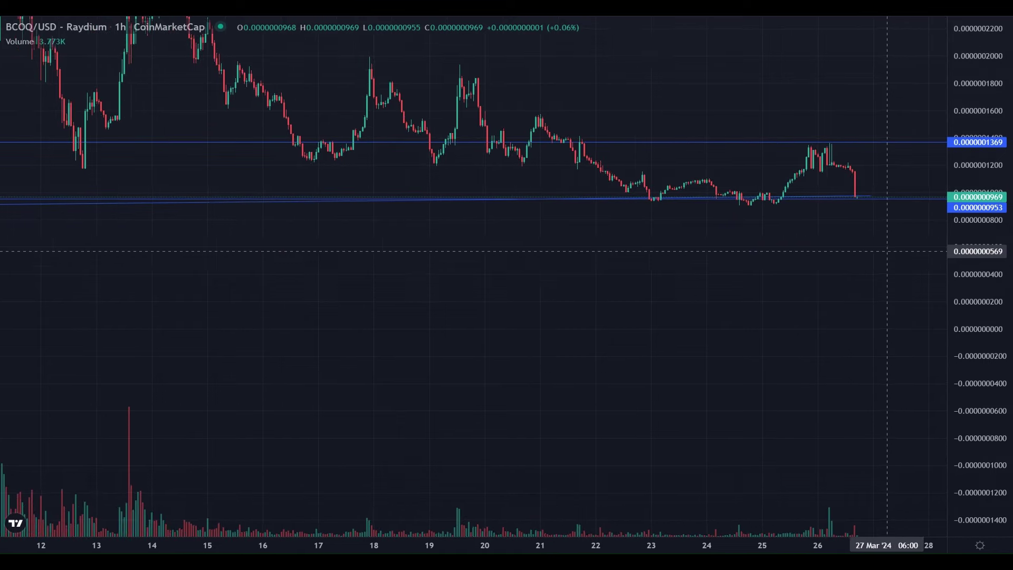
{"action": "scroll", "coordinate": [742, 267], "scroll_direction": "left", "scroll_amount": 6}
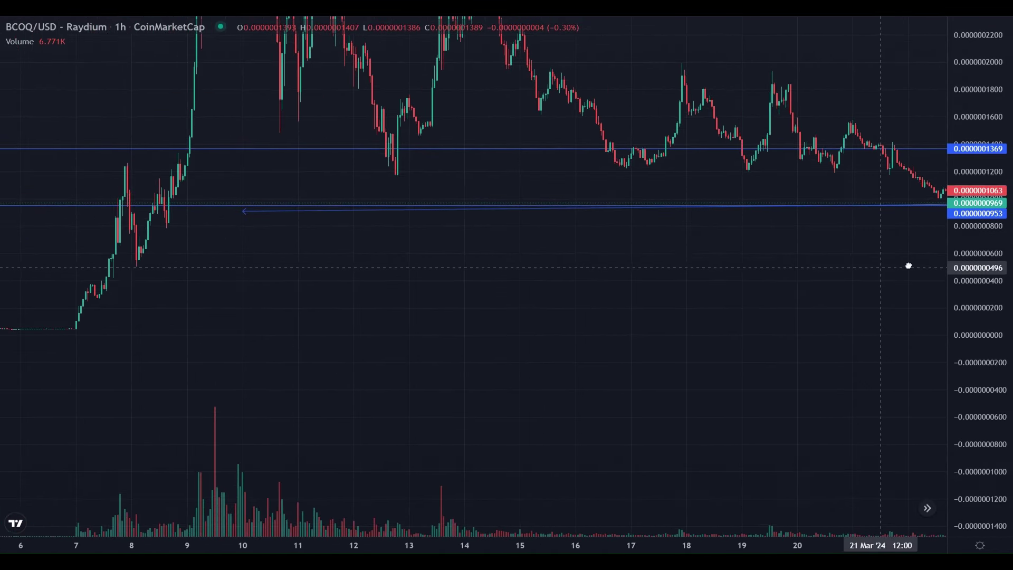
{"action": "scroll", "coordinate": [908, 266], "scroll_direction": "left", "scroll_amount": 2}
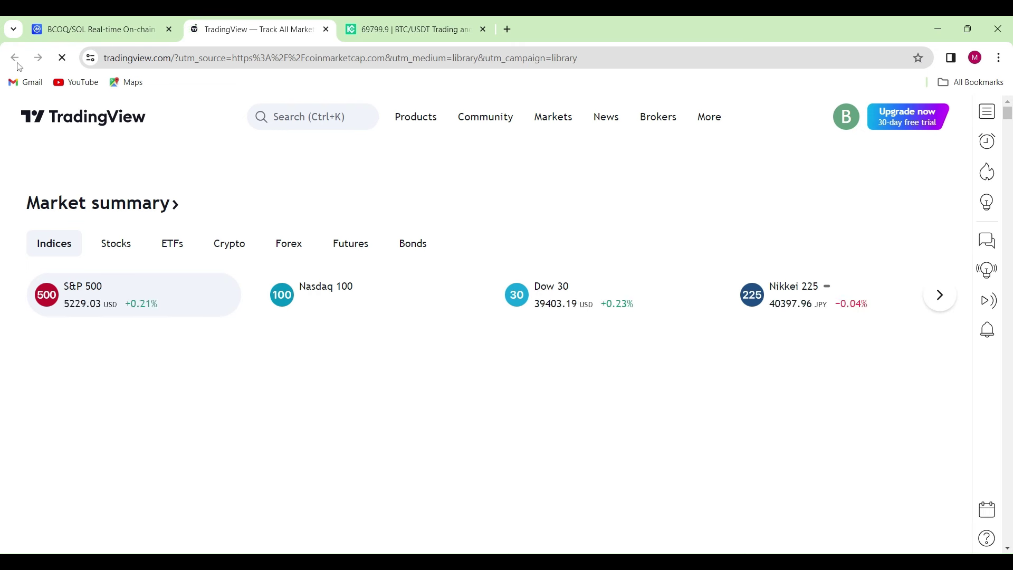
Close the TradingView page and show the BCOQ/USD chart on CoinMarketCap in full screen
{"action": "left_click", "coordinate": [116, 33]}
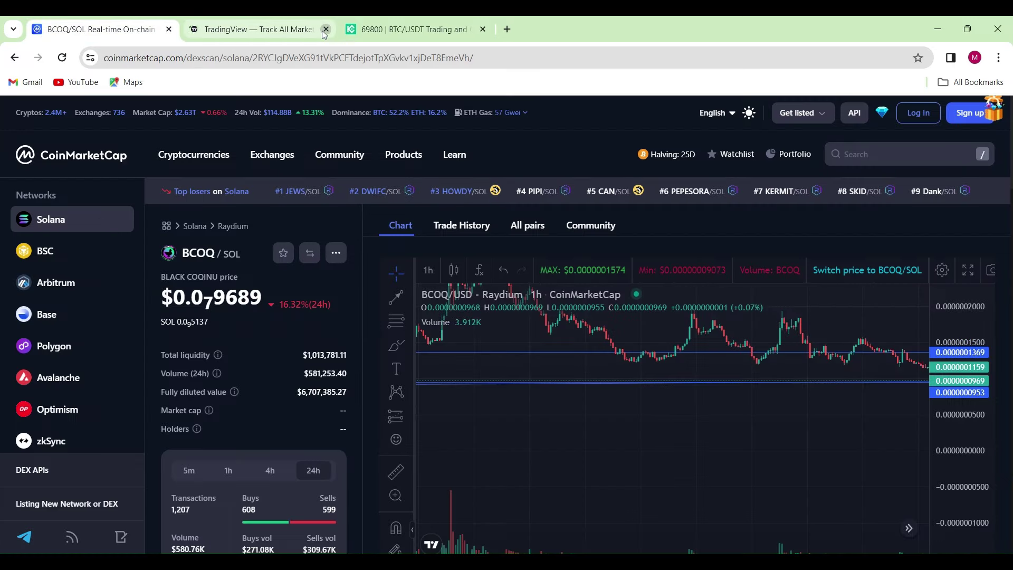
{"action": "left_click", "coordinate": [325, 30]}
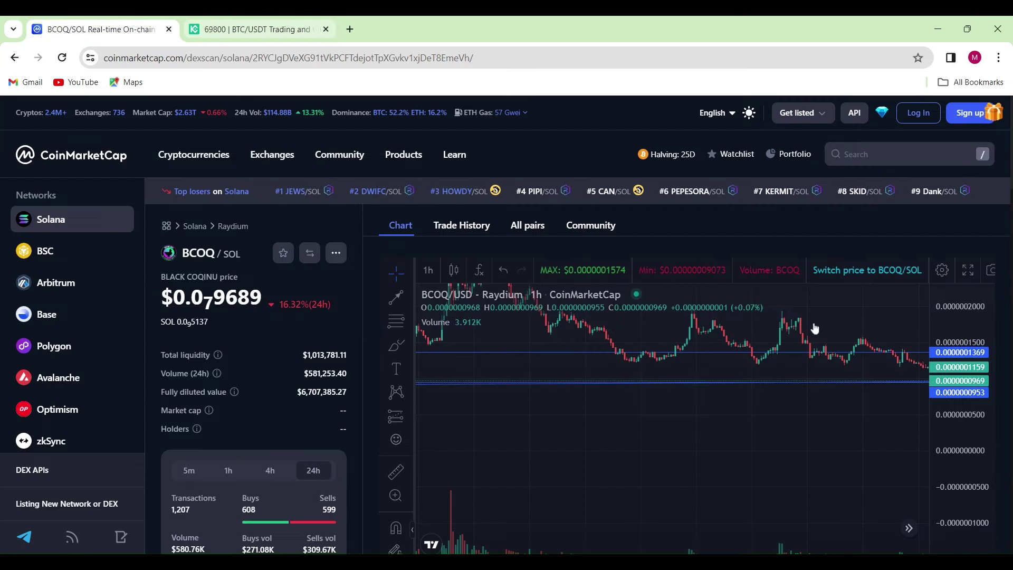
{"action": "left_click", "coordinate": [970, 267]}
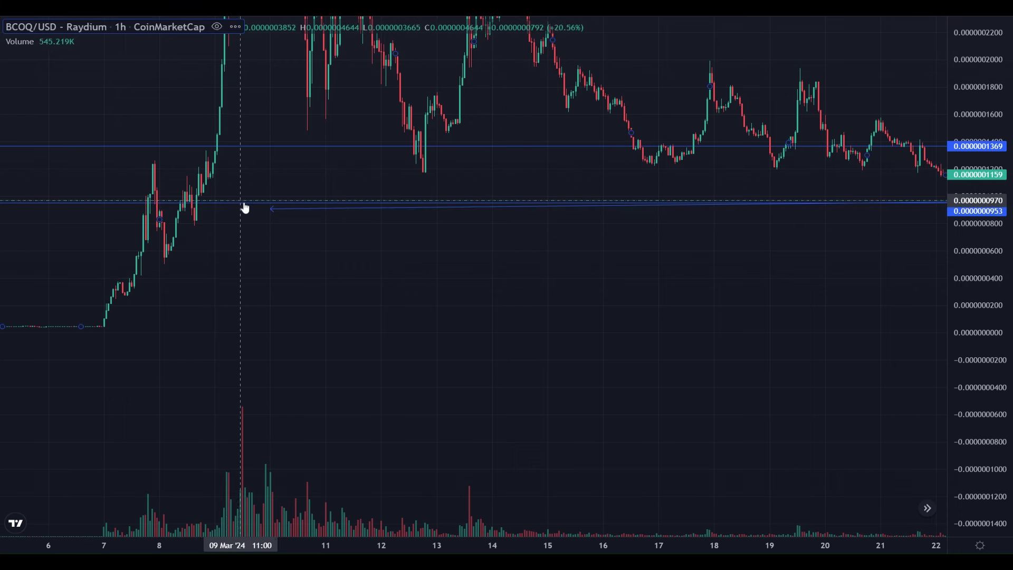
Clone the horizontal line at 0.0000000953 and place the copy at 0.0000000532, near the 8 March low
{"action": "left_click", "coordinate": [118, 208]}
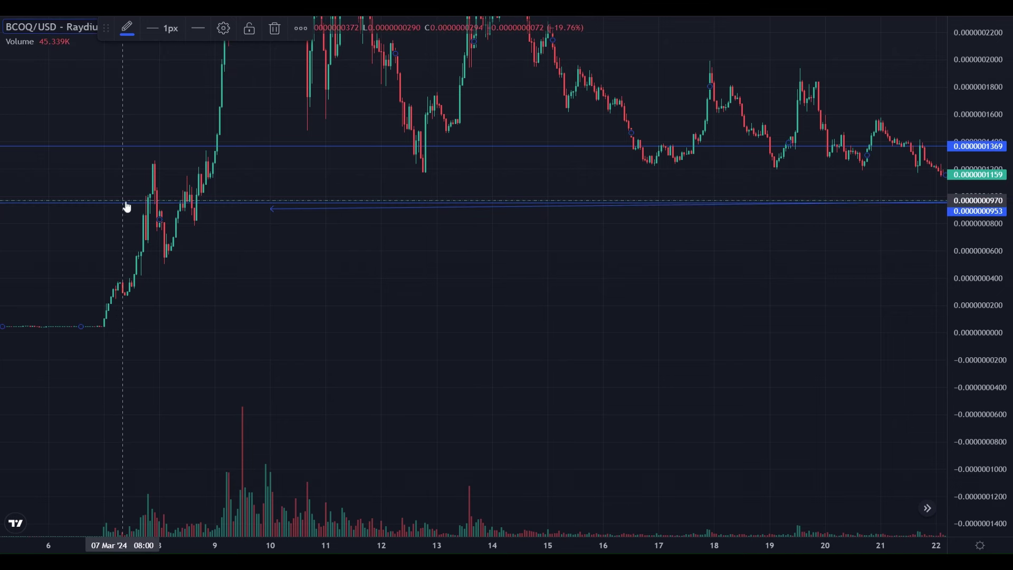
{"action": "left_click_drag", "start_coordinate": [126, 207], "coordinate": [127, 207]}
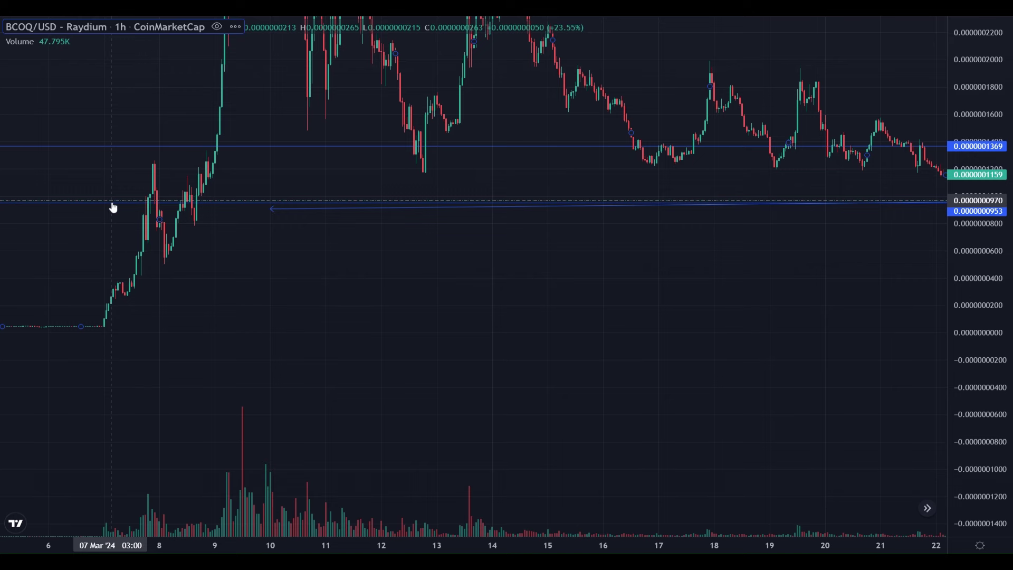
{"action": "left_click", "coordinate": [113, 208]}
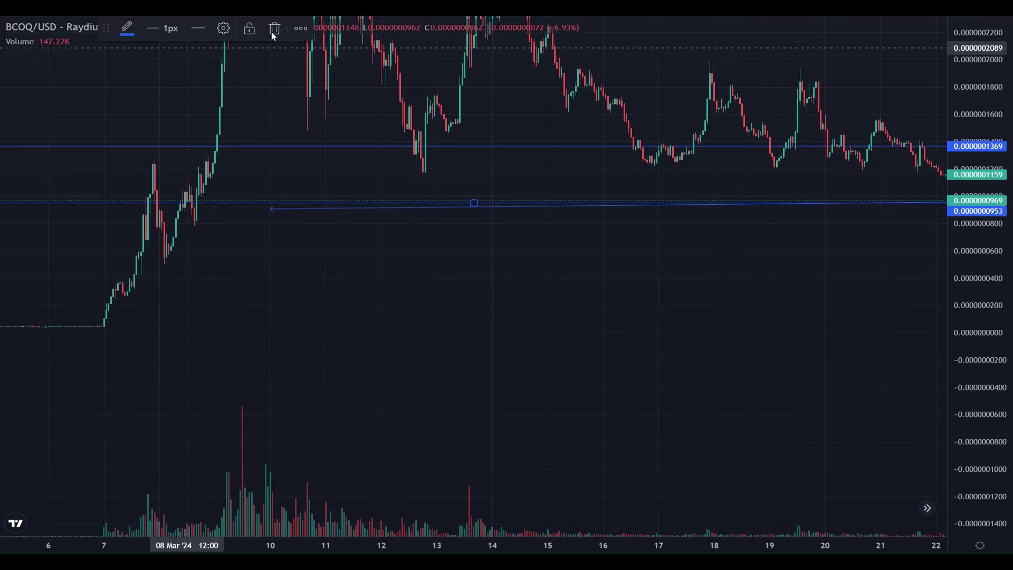
{"action": "left_click", "coordinate": [299, 29]}
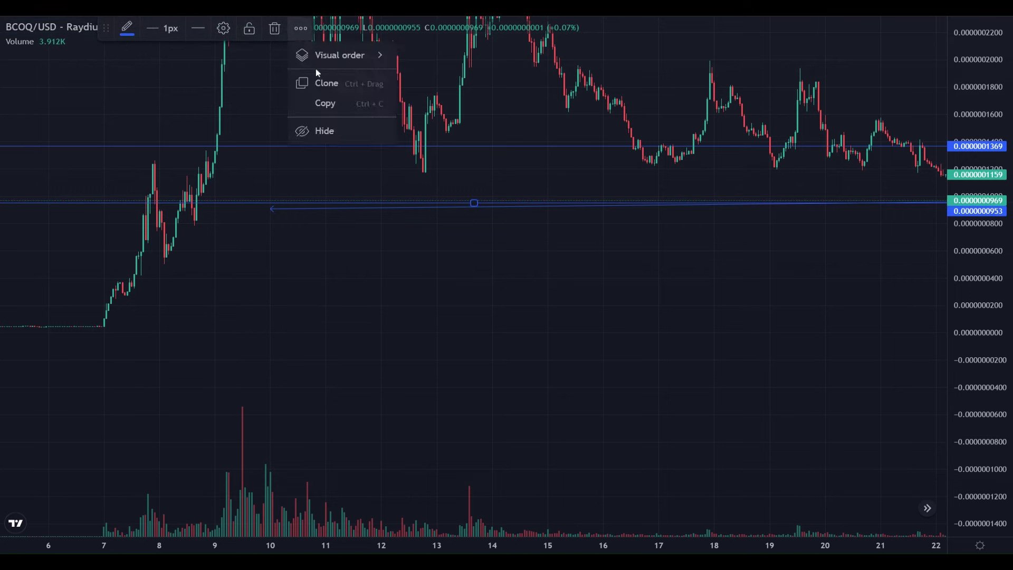
{"action": "left_click", "coordinate": [325, 84]}
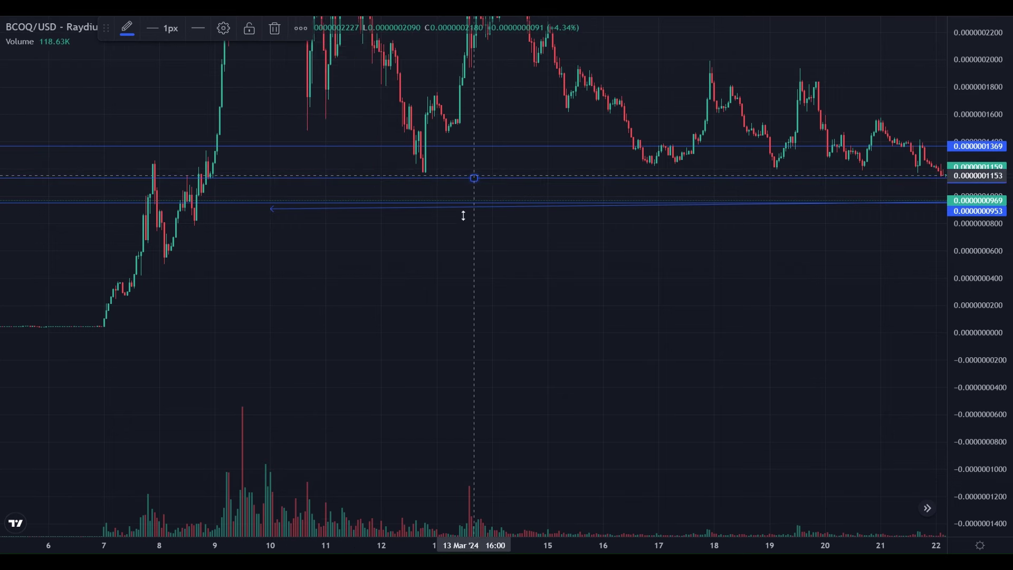
{"action": "mouse_move", "coordinate": [463, 215]}
{"action": "left_mouse_down"}
{"action": "mouse_move", "coordinate": [452, 264]}
{"action": "mouse_move", "coordinate": [433, 266]}
{"action": "left_mouse_up"}
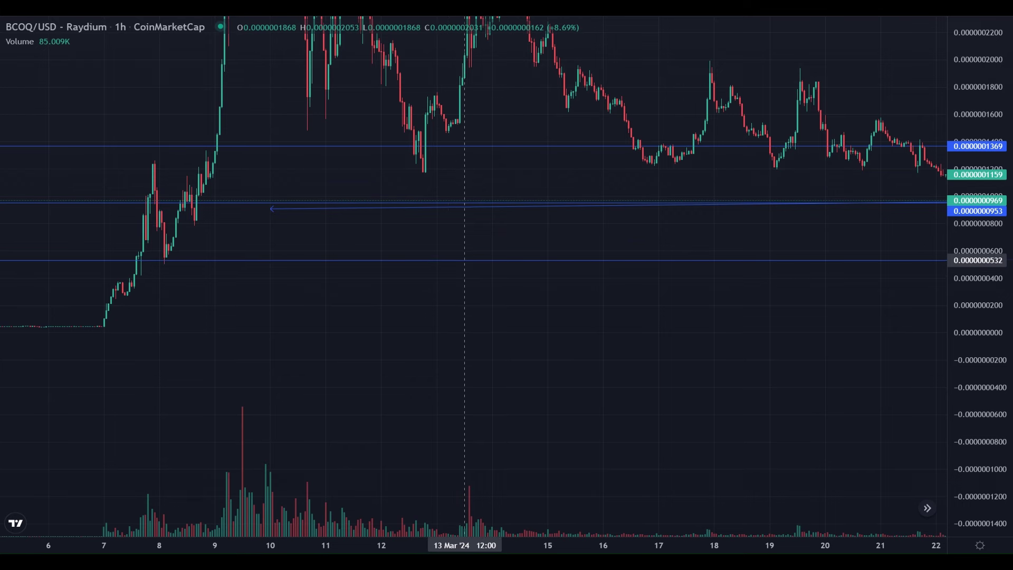
{"action": "left_click", "coordinate": [464, 260]}
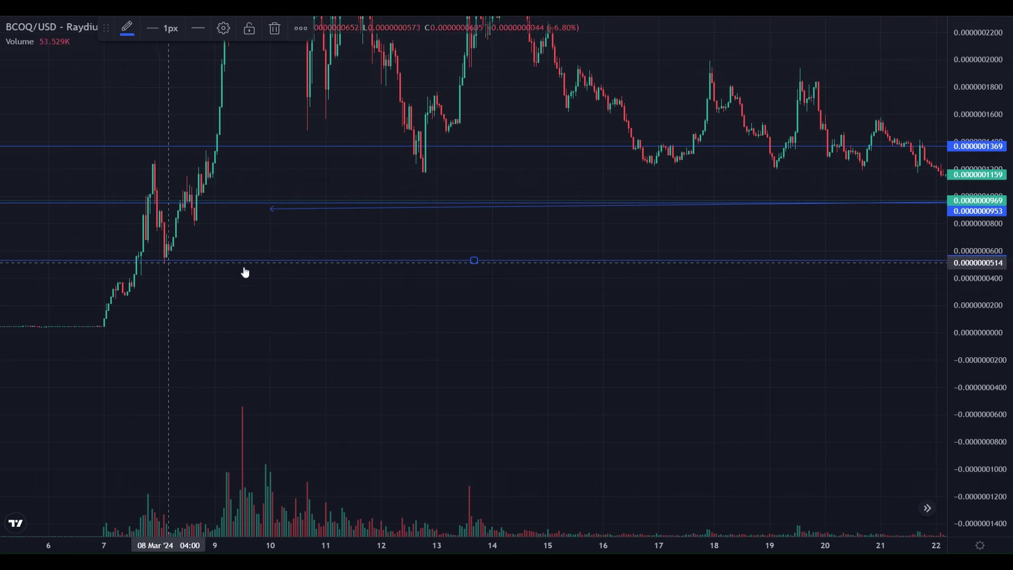
Measure the price drop from the latest candle to the lowest horizontal line, and clear the measurement in the full-screen chart
{"action": "left_click", "coordinate": [423, 283]}
{"action": "left_click_drag", "start_coordinate": [423, 282], "coordinate": [131, 243]}
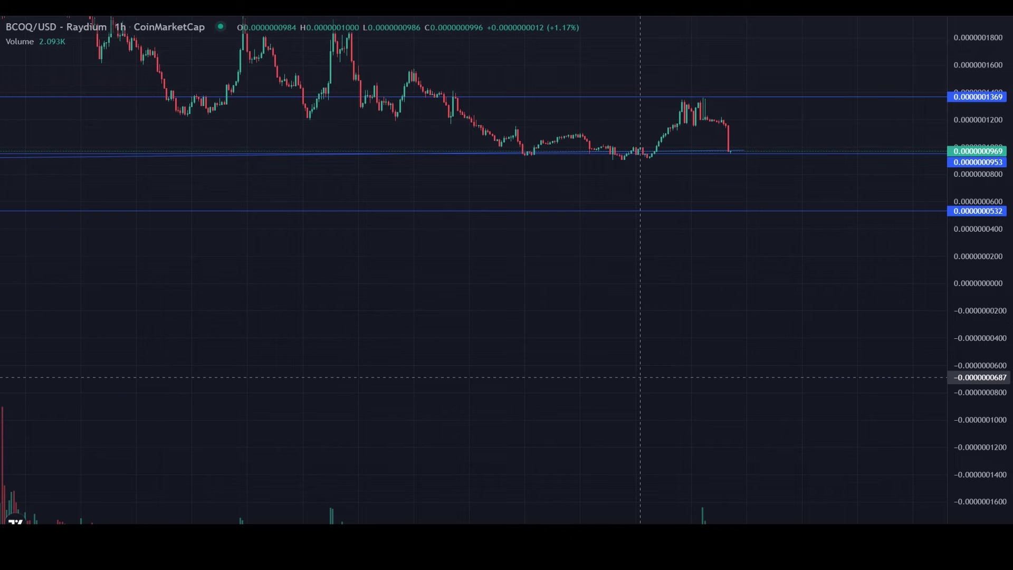
{"action": "key", "text": "Escape"}
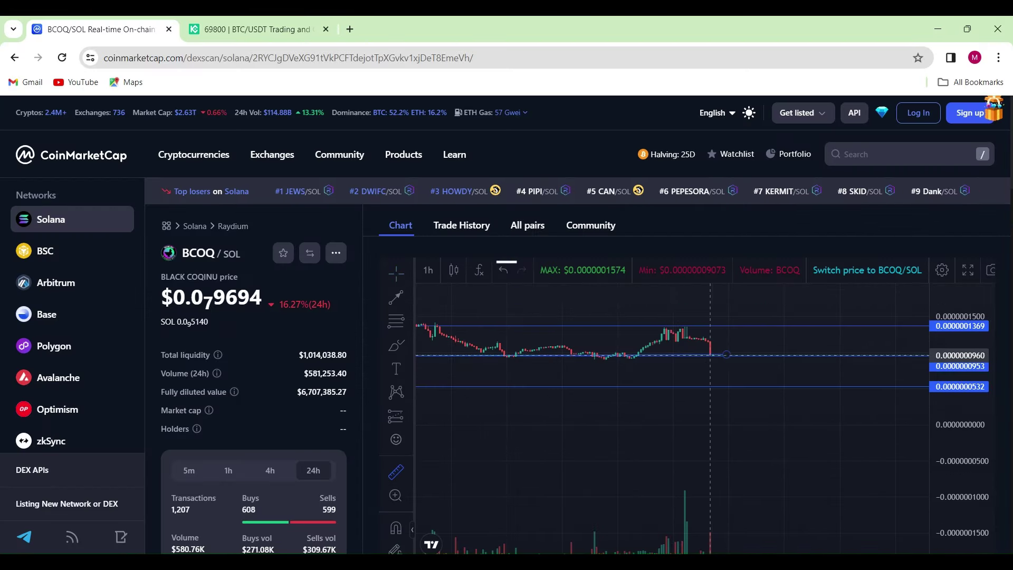
{"action": "left_click", "coordinate": [709, 355]}
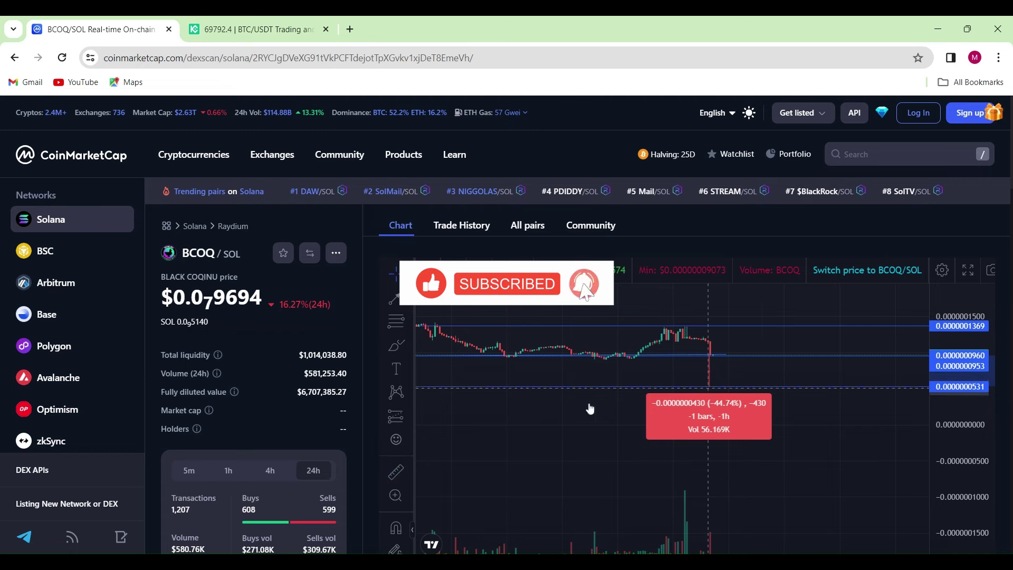
{"action": "scroll", "coordinate": [590, 409], "scroll_direction": "up", "scroll_amount": 2}
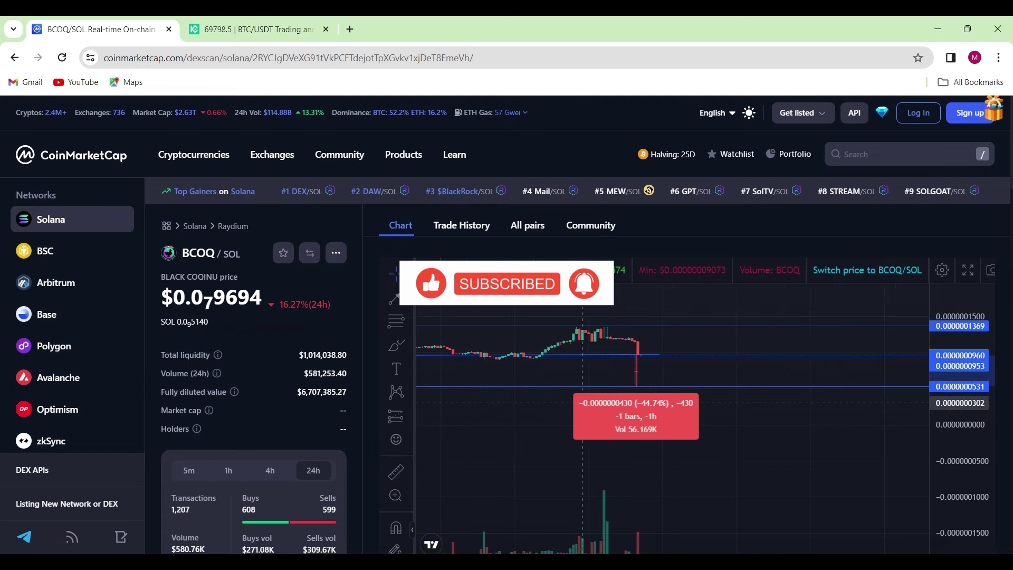
{"action": "left_click", "coordinate": [968, 267]}
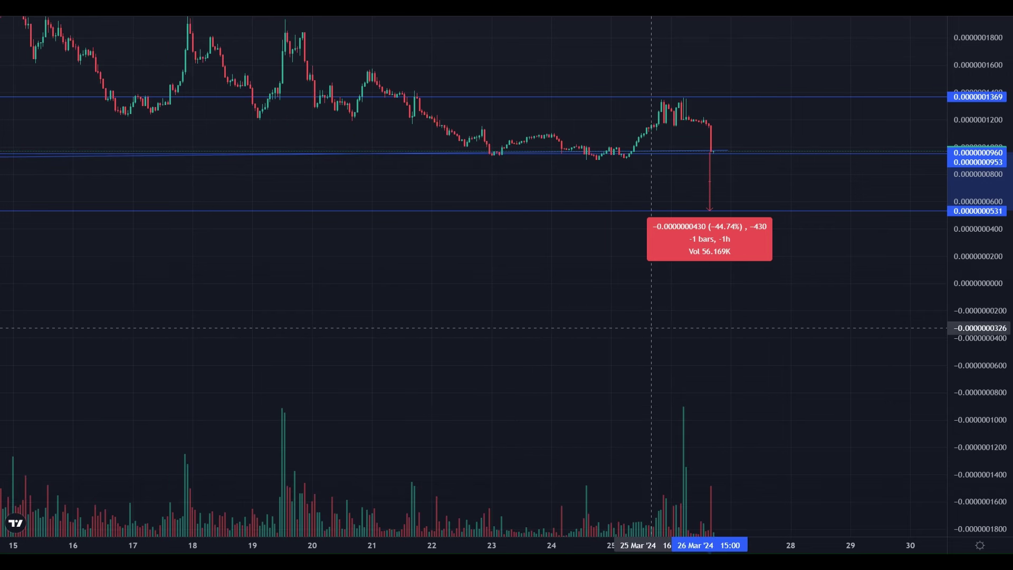
{"action": "left_click", "coordinate": [791, 186]}
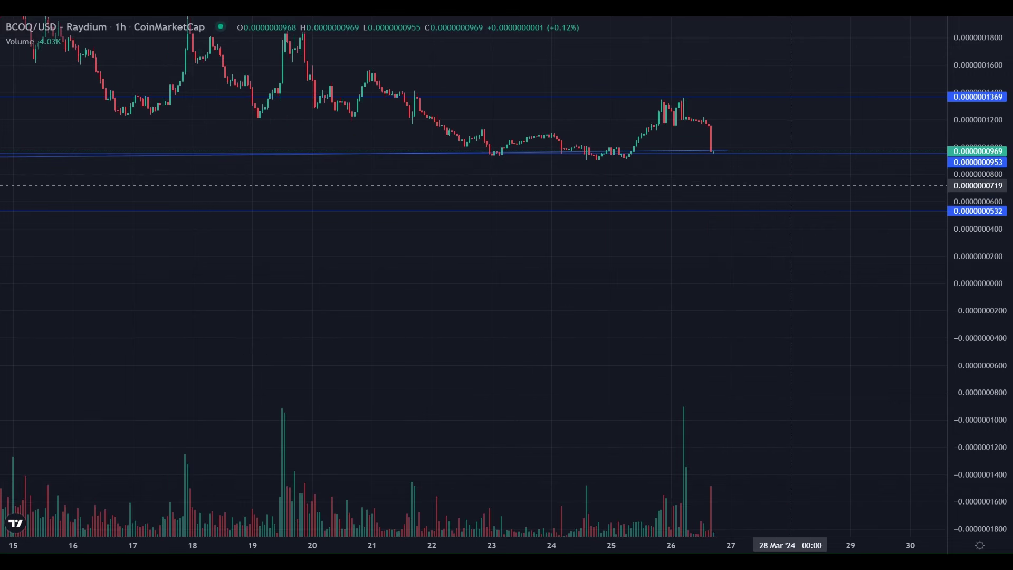
Examine the whole BCOQ/USD price history, from the flat stretch before 7 March to the latest candle
{"action": "scroll", "coordinate": [765, 190], "scroll_direction": "down", "scroll_amount": 3}
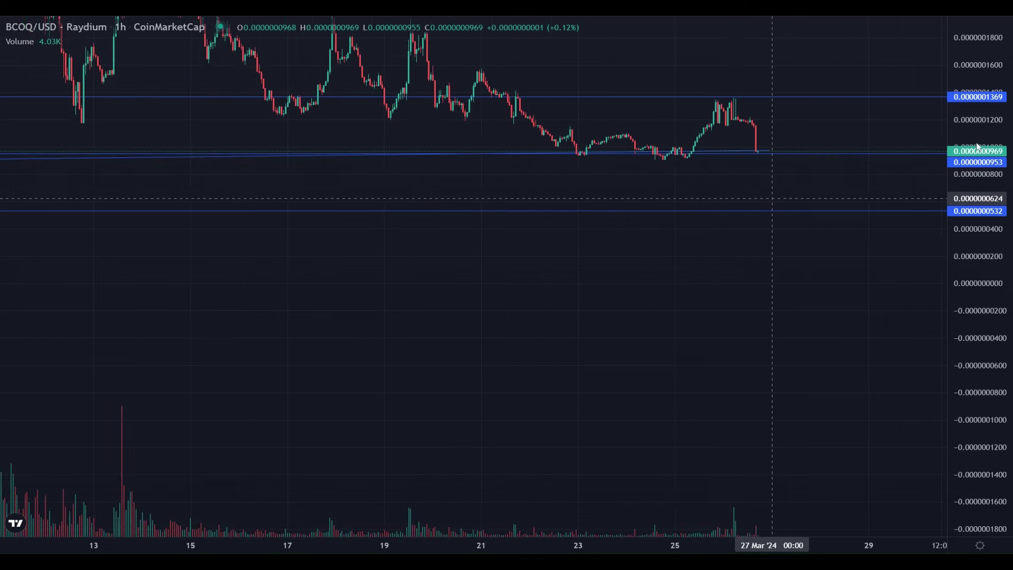
{"action": "left_click_drag", "start_coordinate": [981, 230], "coordinate": [981, 253]}
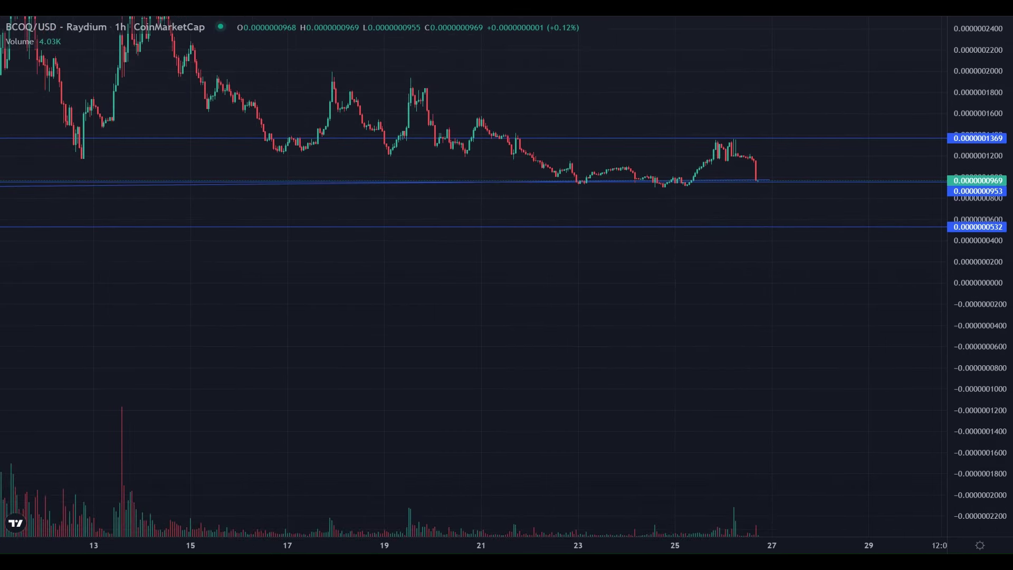
{"action": "scroll", "coordinate": [578, 265], "scroll_direction": "down", "scroll_amount": 3}
{"action": "scroll", "coordinate": [578, 265], "scroll_direction": "down", "scroll_amount": 1}
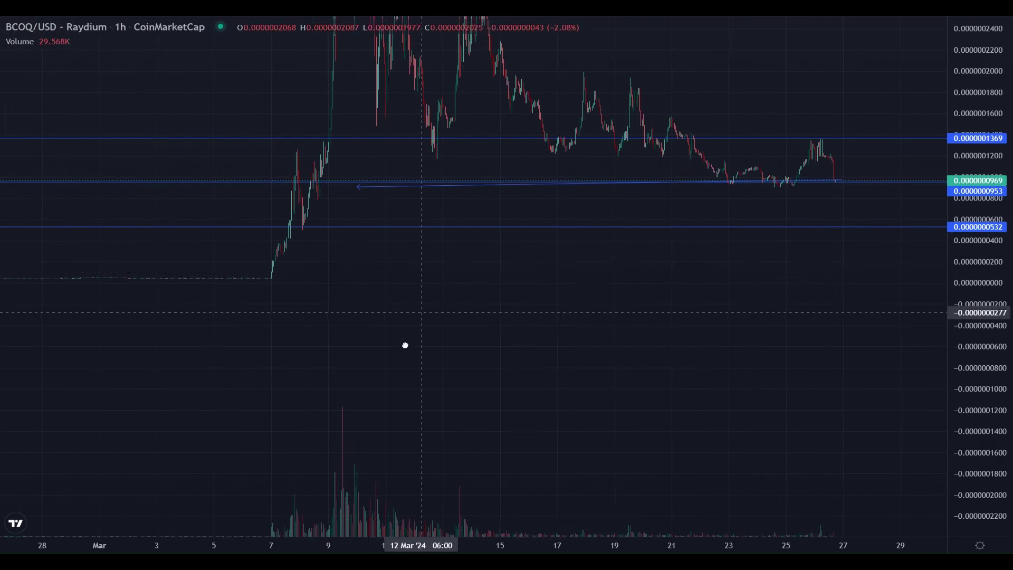
{"action": "left_click_drag", "start_coordinate": [376, 312], "coordinate": [376, 348]}
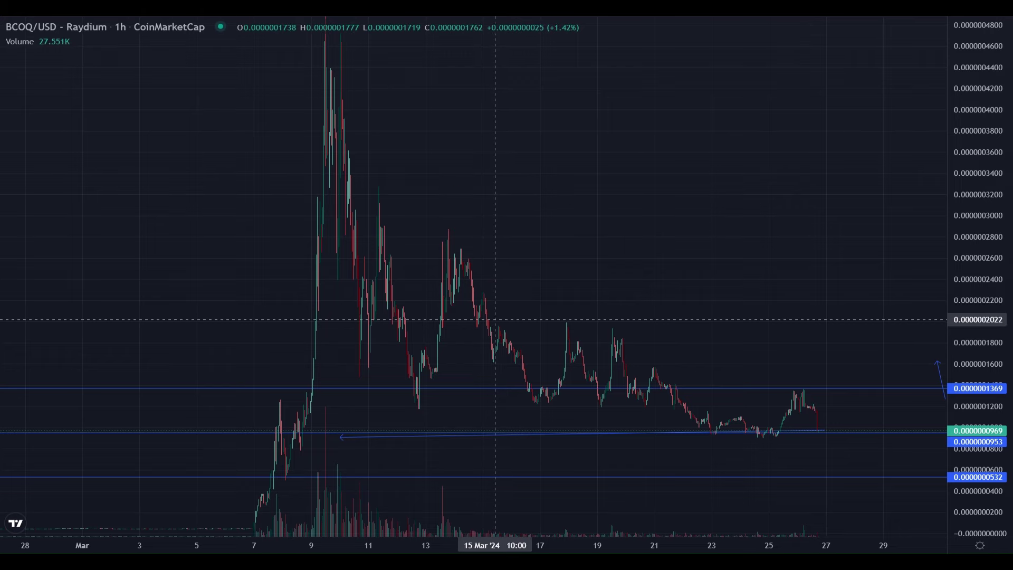
Examine the successive price peaks between 10 March and 24 March in closer detail
{"action": "scroll", "coordinate": [338, 222], "scroll_direction": "up", "scroll_amount": 5}
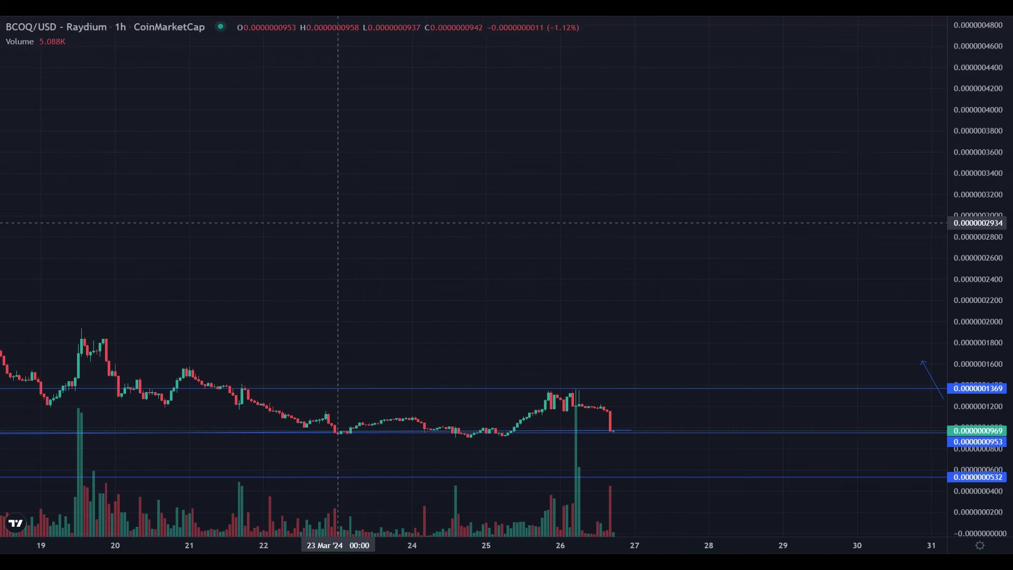
{"action": "scroll", "coordinate": [843, 188], "scroll_direction": "left", "scroll_amount": 5}
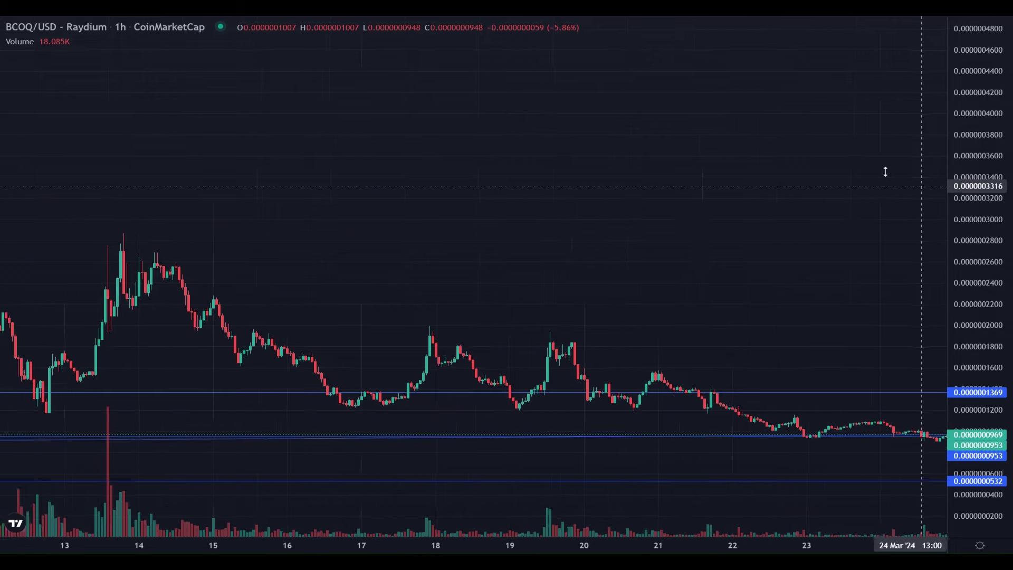
{"action": "scroll", "coordinate": [885, 172], "scroll_direction": "left", "scroll_amount": 2}
{"action": "left_click_drag", "start_coordinate": [693, 148], "coordinate": [817, 139]}
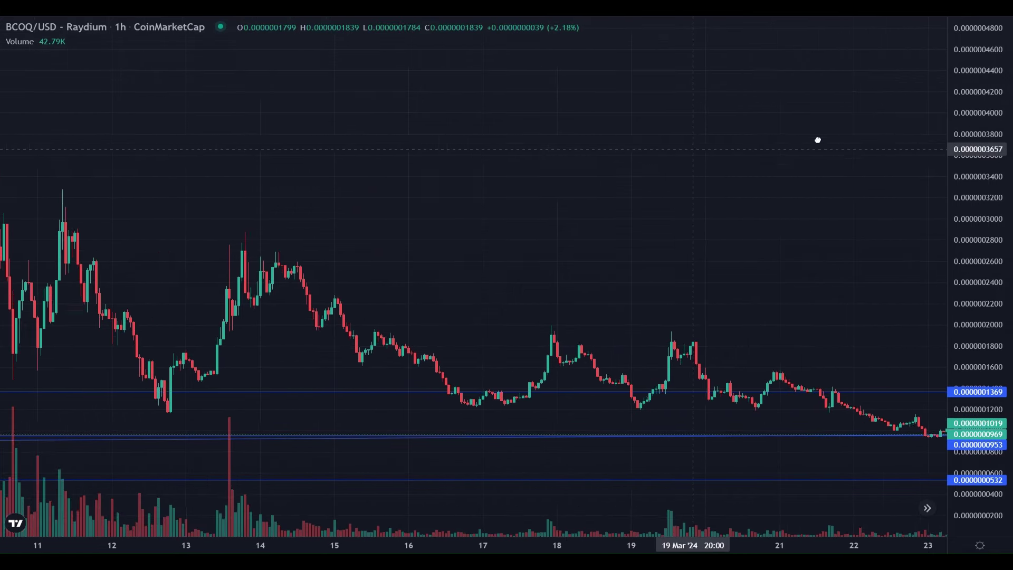
{"action": "scroll", "coordinate": [817, 140], "scroll_direction": "left", "scroll_amount": 3}
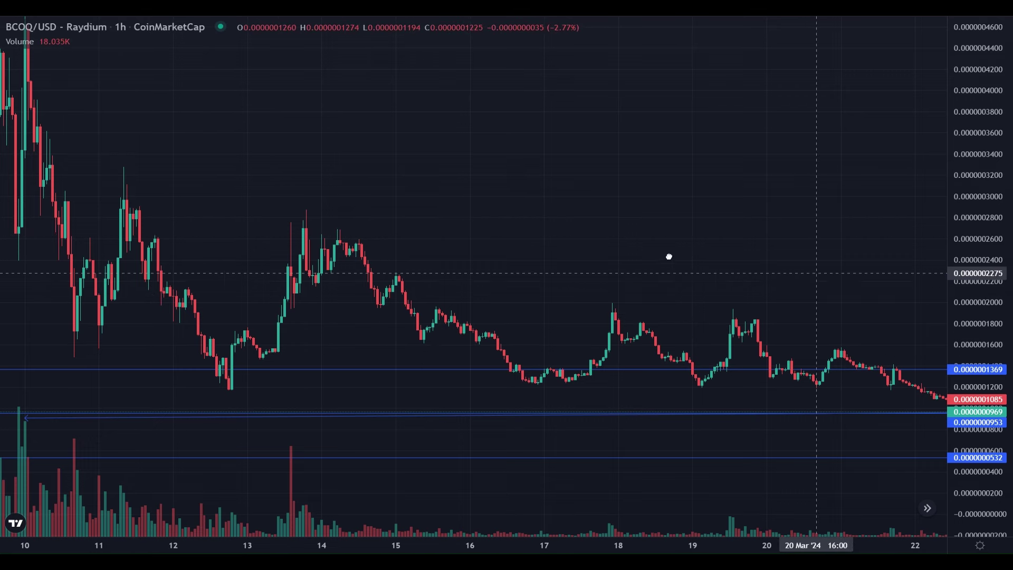
{"action": "left_click_drag", "start_coordinate": [669, 255], "coordinate": [525, 222]}
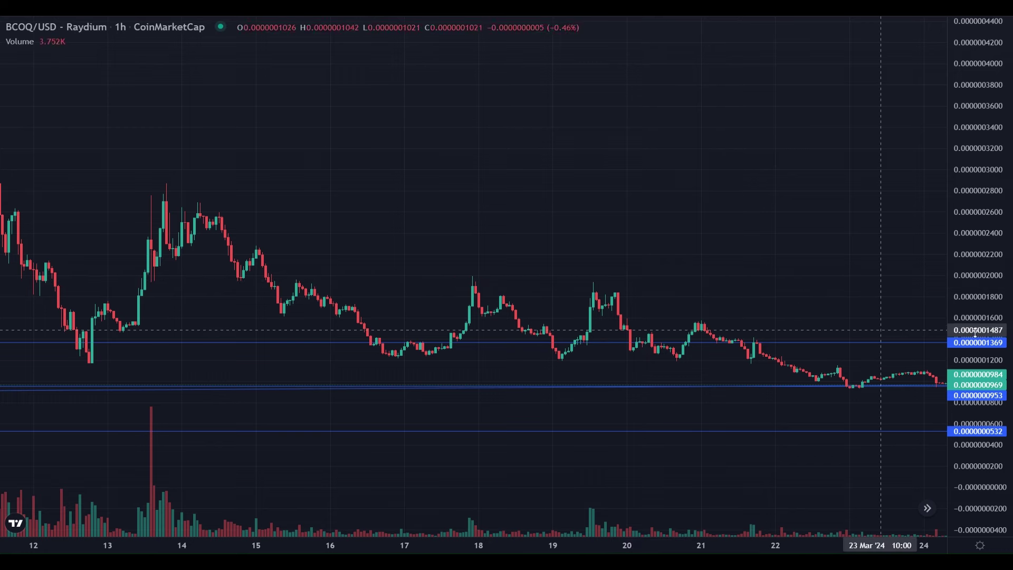
{"action": "left_click_drag", "start_coordinate": [989, 357], "coordinate": [870, 351]}
{"action": "scroll", "coordinate": [867, 351], "scroll_direction": "up", "scroll_amount": 3}
{"action": "scroll", "coordinate": [867, 351], "scroll_direction": "up", "scroll_amount": 3}
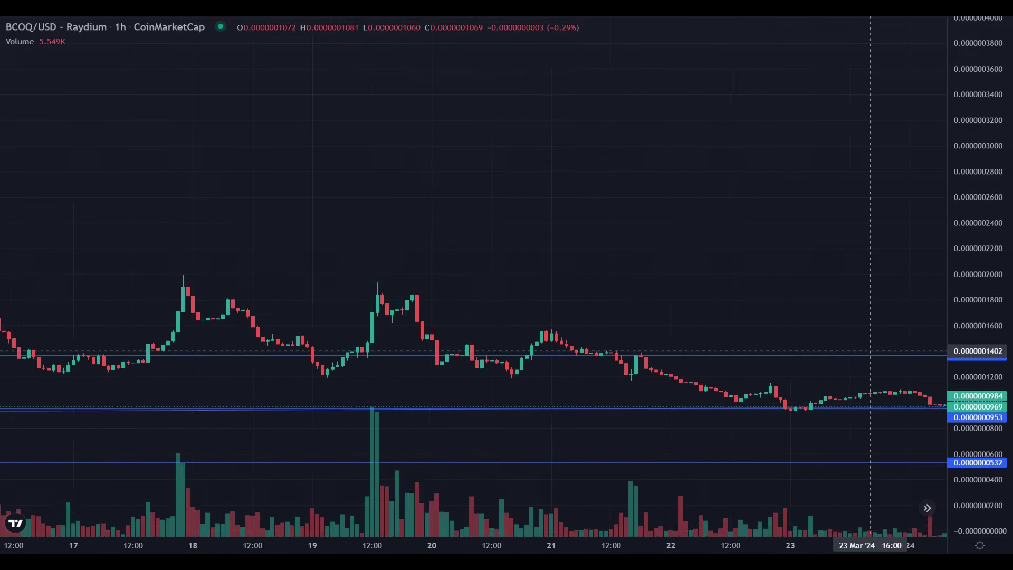
Compare the rise from 7 March, its peak and the following decline with the three horizontal lines
{"action": "scroll", "coordinate": [868, 351], "scroll_direction": "down", "scroll_amount": 8}
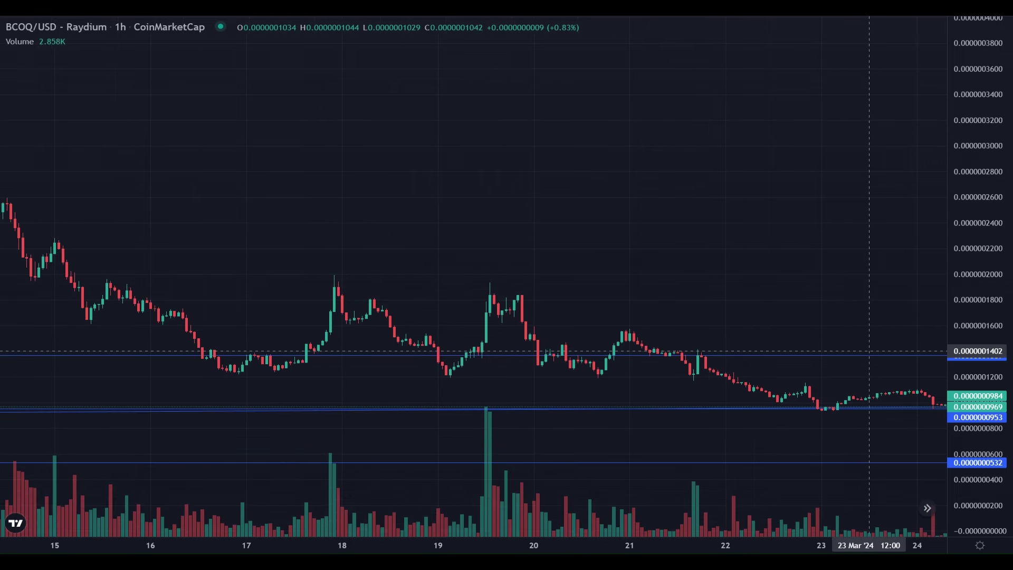
{"action": "scroll", "coordinate": [867, 351], "scroll_direction": "down", "scroll_amount": 3}
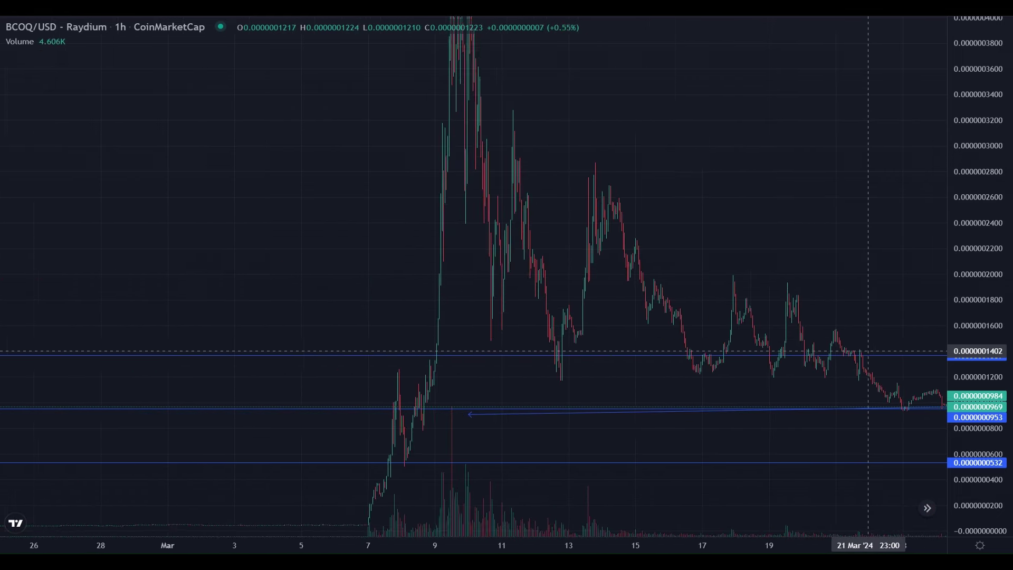
{"action": "left_click_drag", "start_coordinate": [970, 274], "coordinate": [785, 328]}
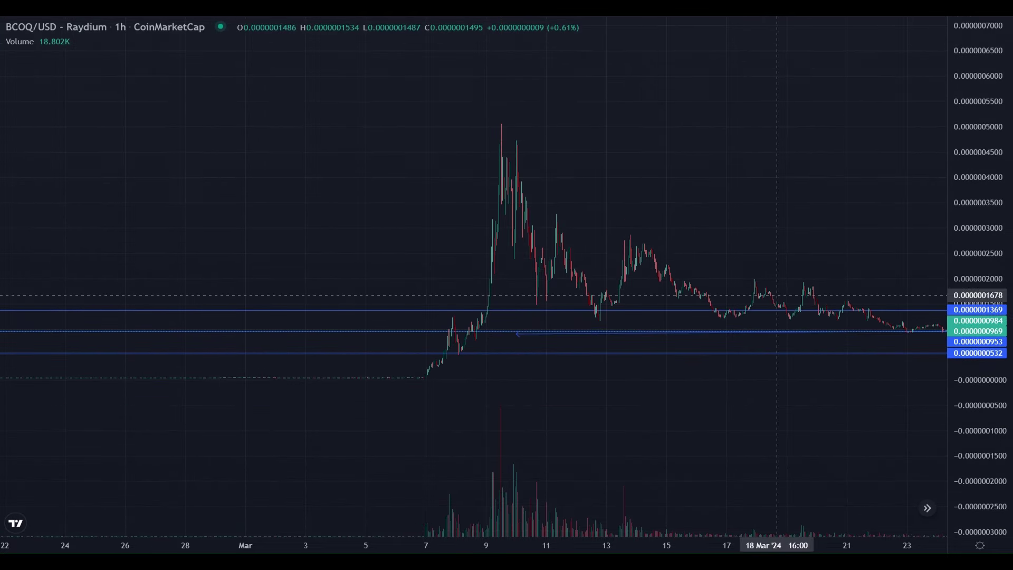
{"action": "scroll", "coordinate": [777, 296], "scroll_direction": "up", "scroll_amount": 3}
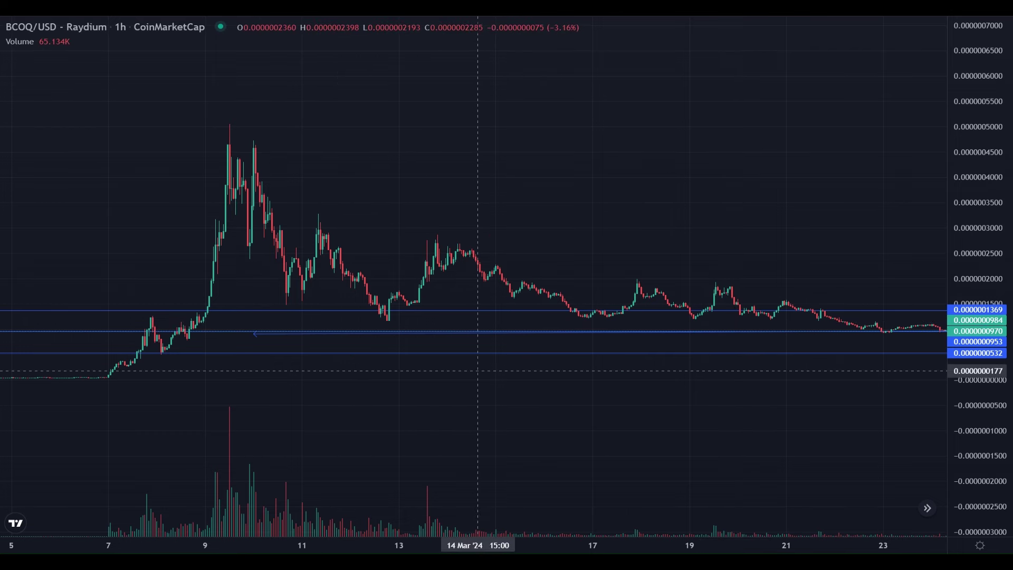
Leave the full-screen chart and switch to the BTC/USDT trading page on KuCoin
{"action": "key", "text": "Escape"}
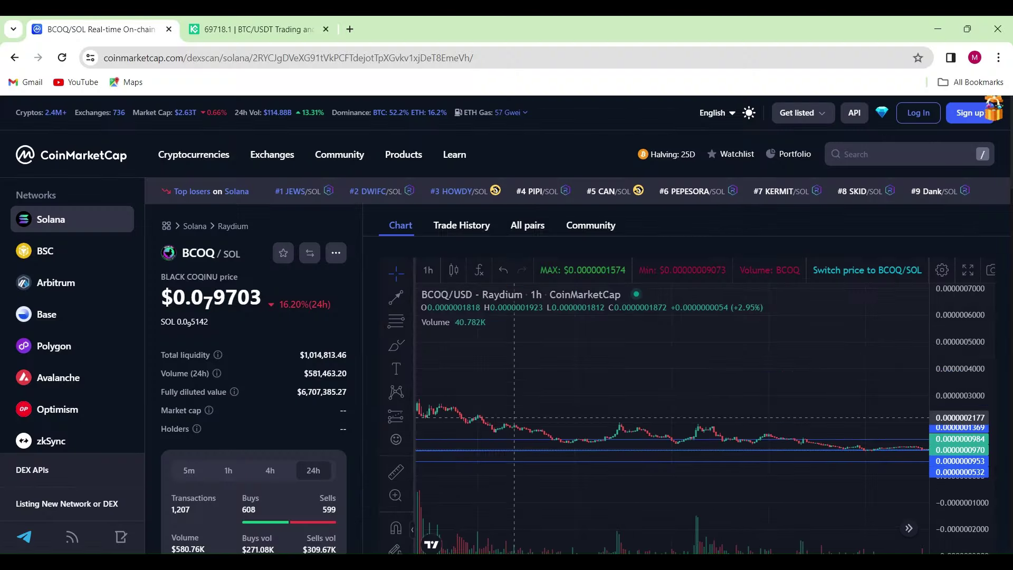
{"action": "left_click", "coordinate": [295, 29]}
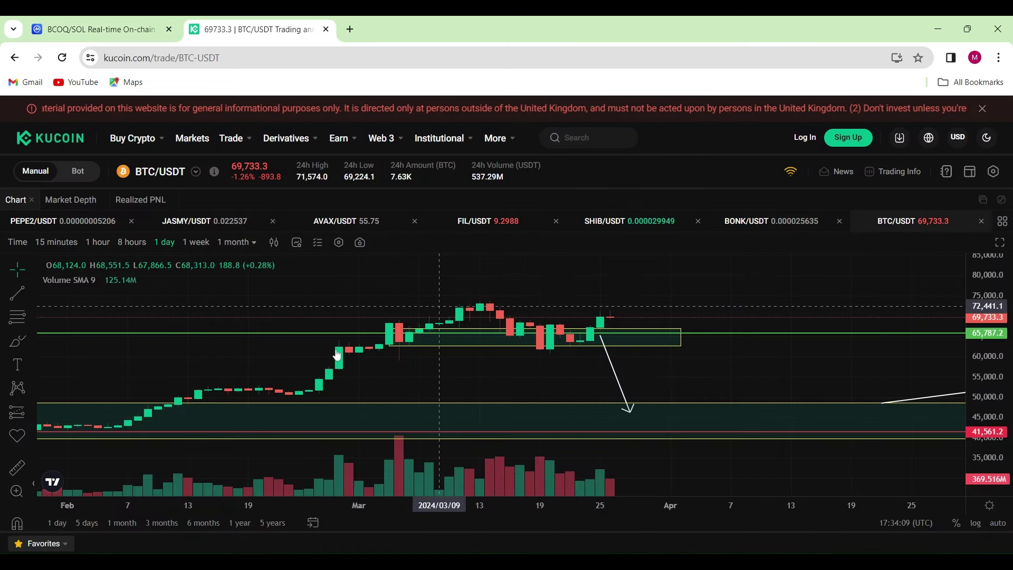
Compare the BTC/USDT daily candles on KuCoin with the BCOQ/USD price history on CoinMarketCap, ending on the BCOQ/USD chart
{"action": "left_click_drag", "start_coordinate": [335, 307], "coordinate": [421, 315]}
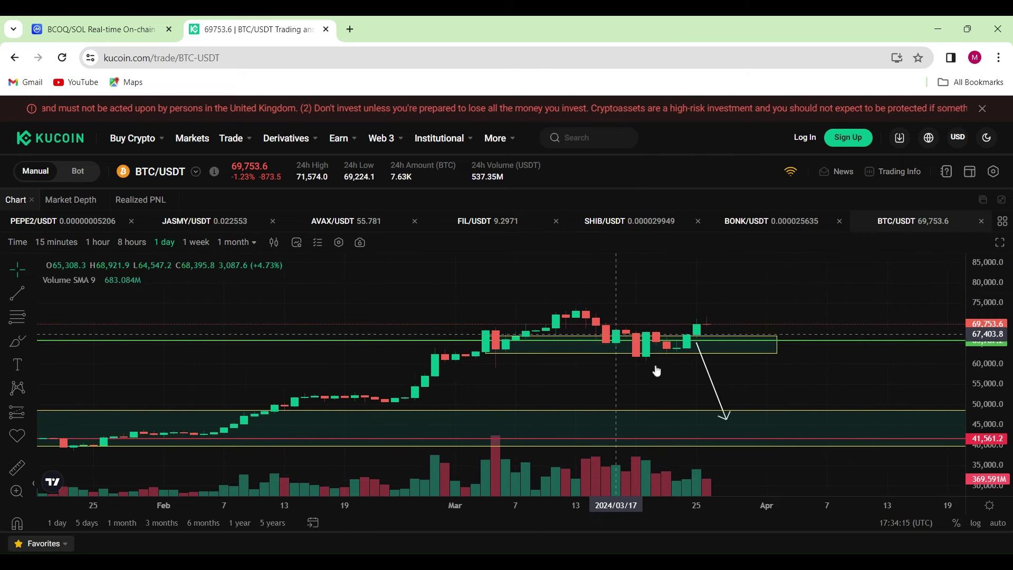
{"action": "left_click", "coordinate": [124, 33]}
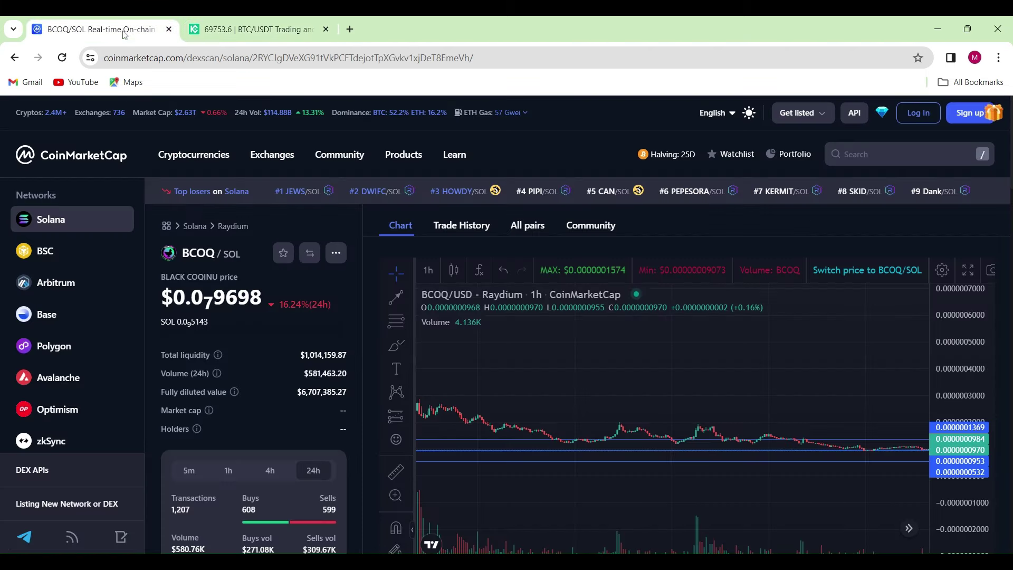
{"action": "scroll", "coordinate": [570, 351], "scroll_direction": "down", "scroll_amount": 5}
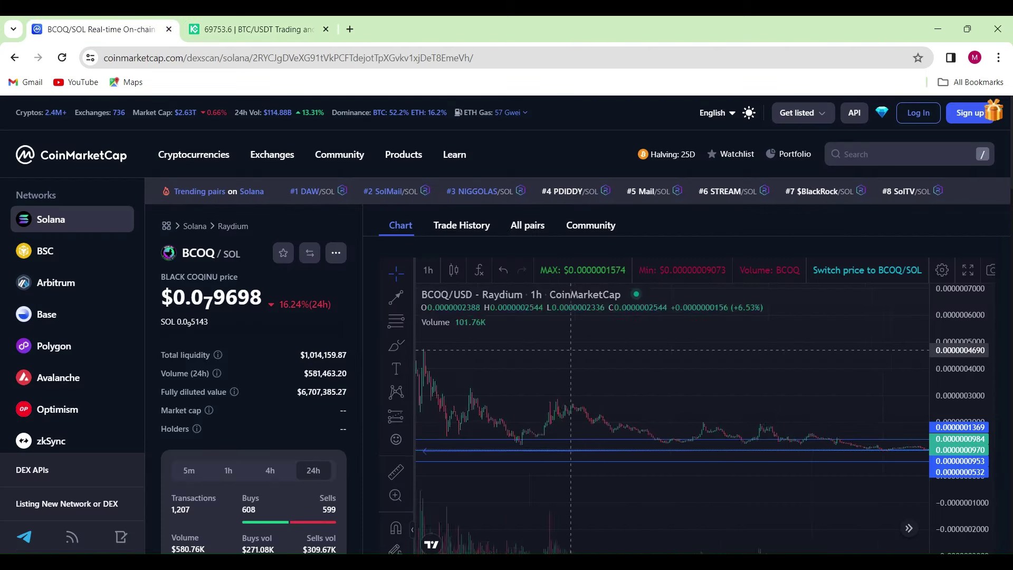
{"action": "scroll", "coordinate": [574, 352], "scroll_direction": "down", "scroll_amount": 3}
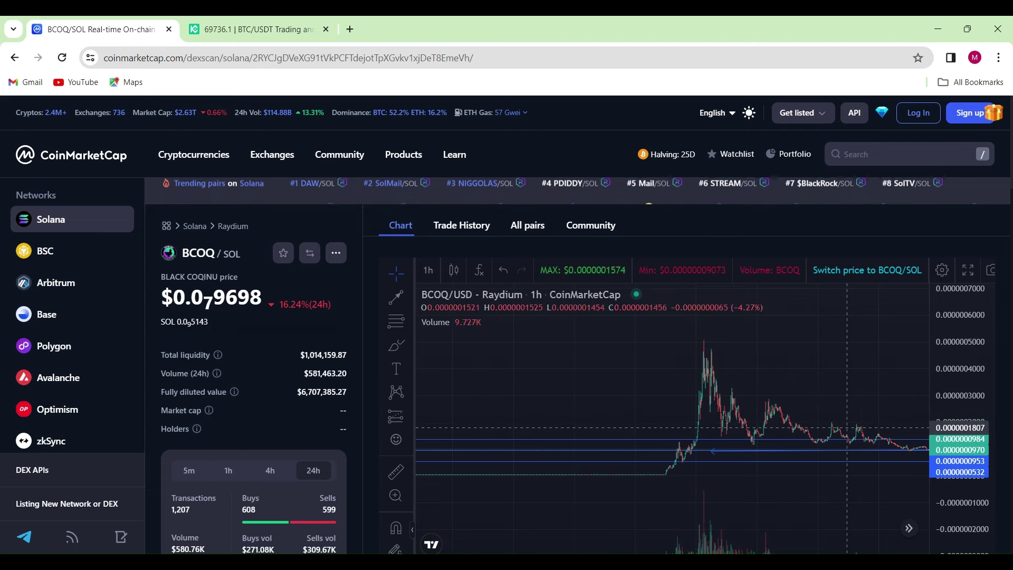
{"action": "left_click", "coordinate": [295, 32]}
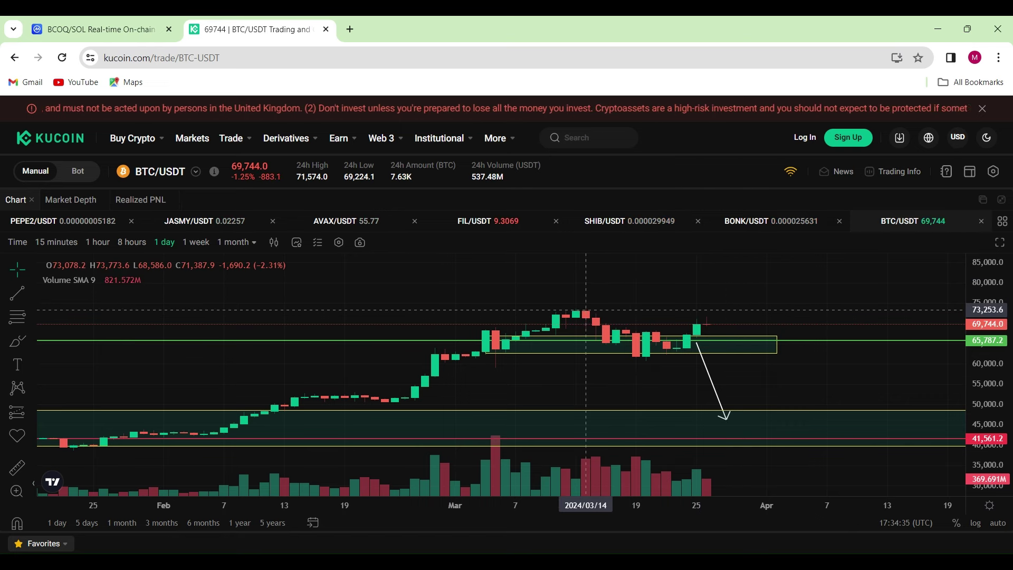
{"action": "left_click", "coordinate": [123, 30]}
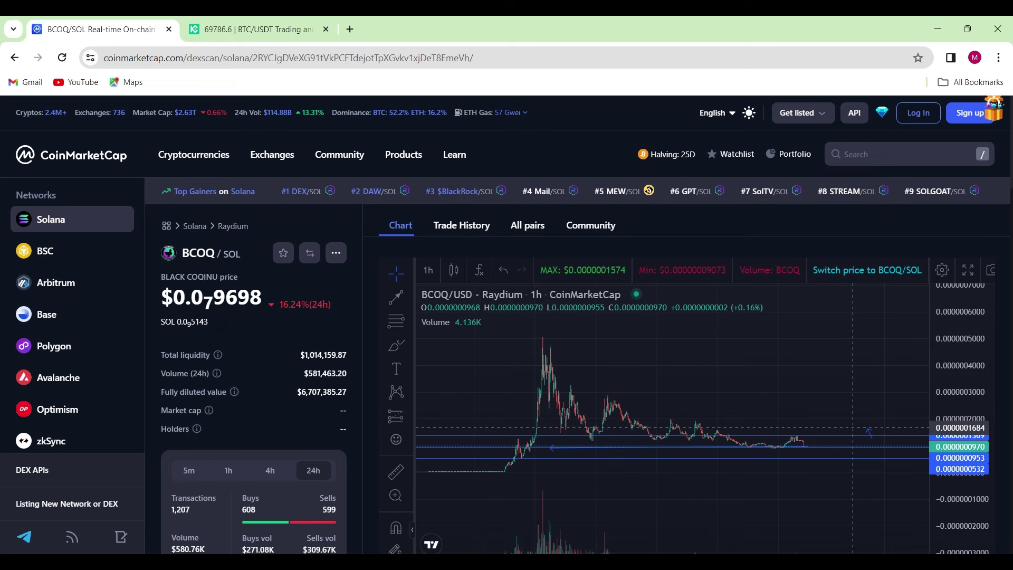
Draw an arrow beyond the latest BCOQ/USD candle, rising from about 0.0000001266 to about 0.0000004493
{"action": "scroll", "coordinate": [851, 433], "scroll_direction": "up", "scroll_amount": 2}
{"action": "left_click", "coordinate": [853, 438]}
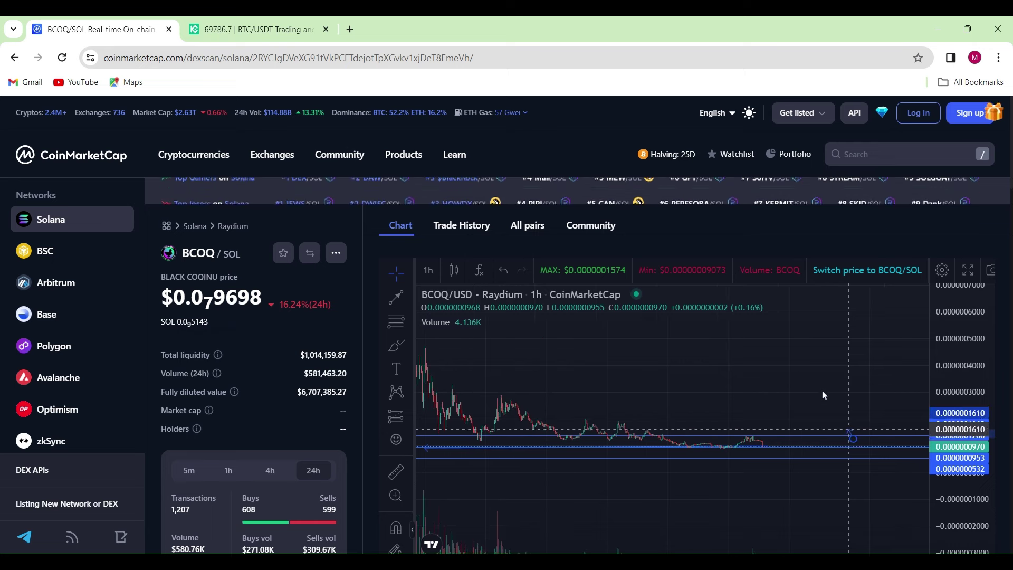
{"action": "left_click", "coordinate": [798, 372]}
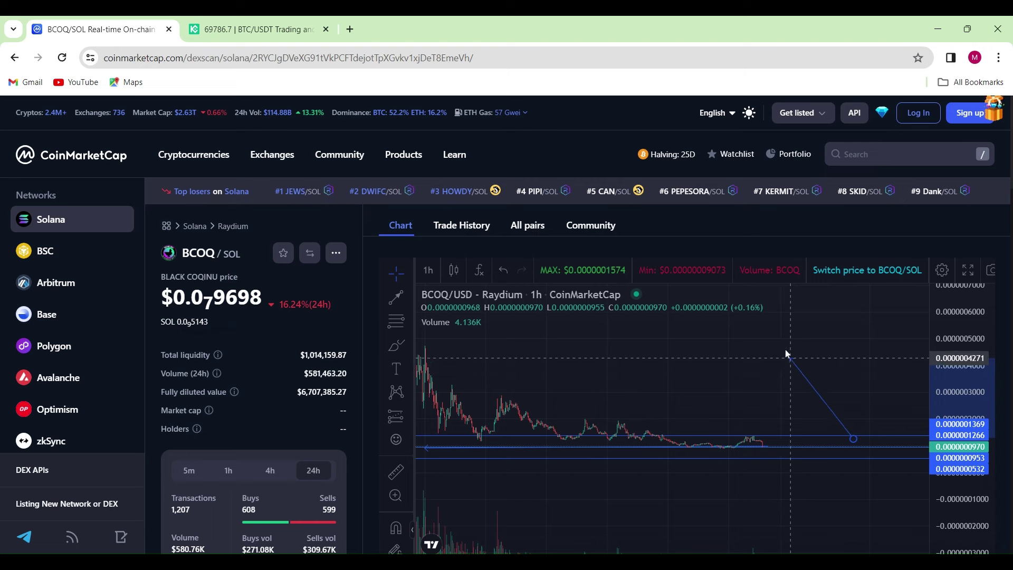
{"action": "left_click", "coordinate": [786, 352]}
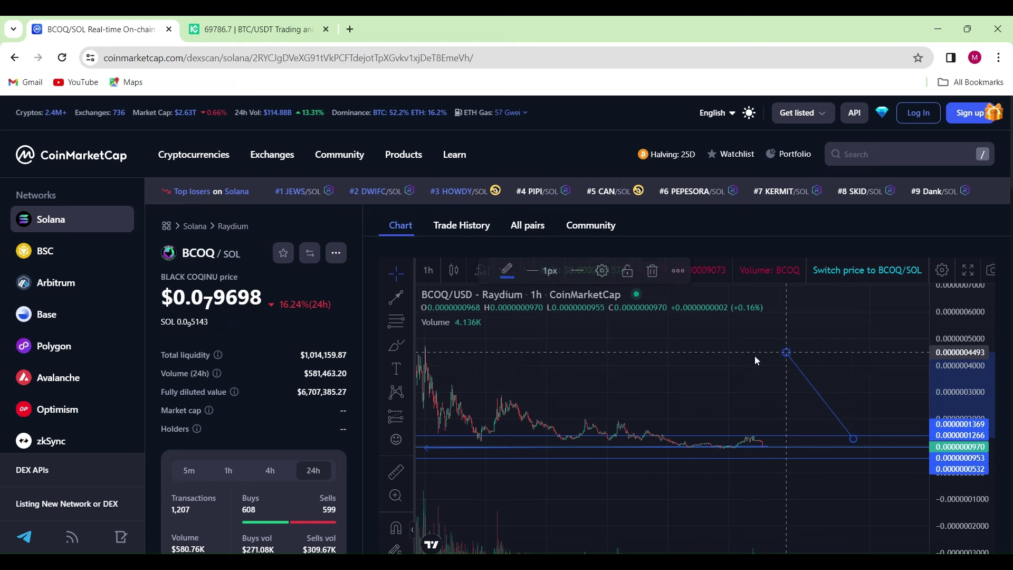
Measure the potential rise from about 0.0000001019 near the latest candle to about 0.0000004370
{"action": "left_click", "coordinate": [396, 471]}
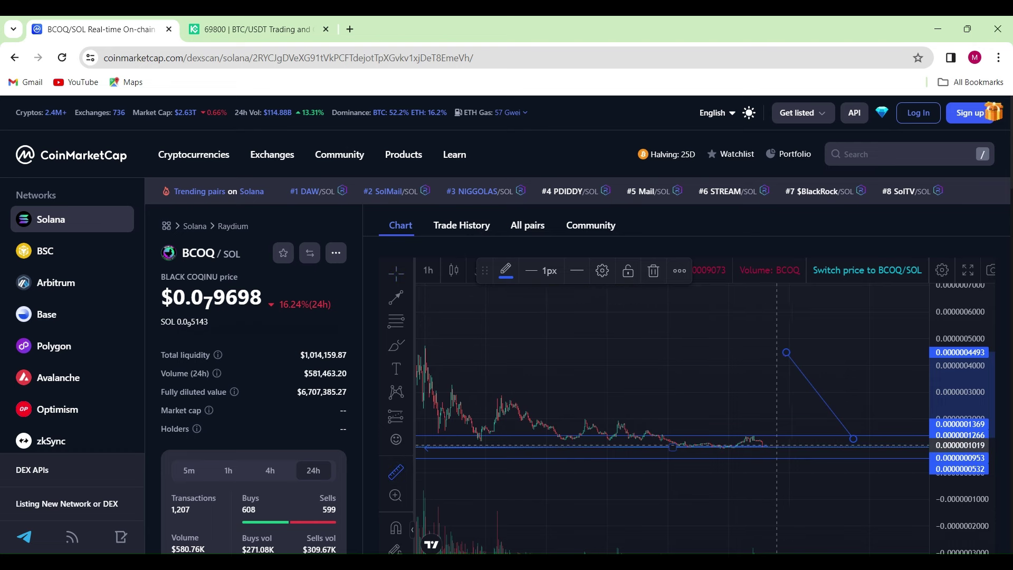
{"action": "left_click", "coordinate": [776, 445]}
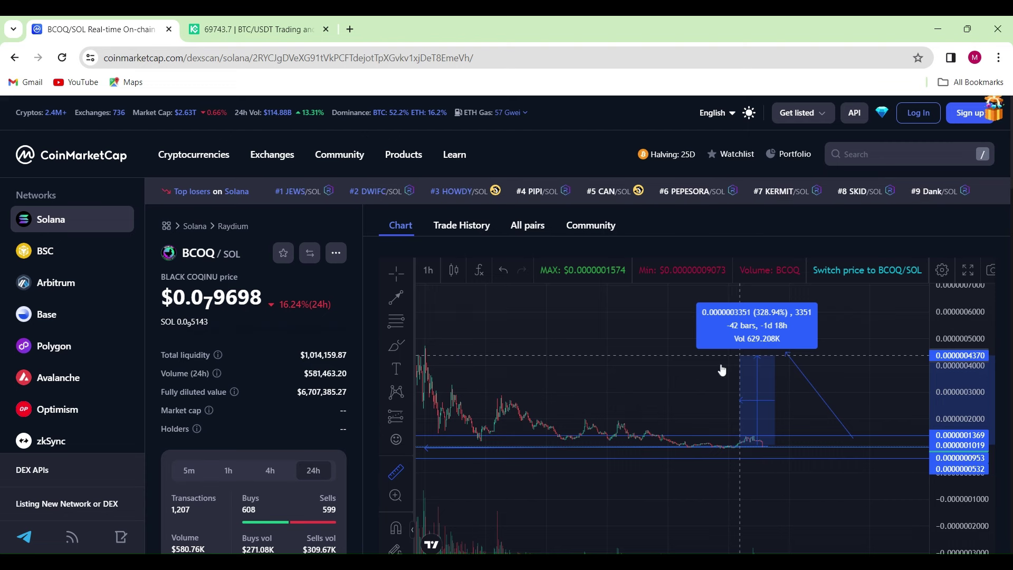
{"action": "left_click", "coordinate": [740, 355]}
{"action": "scroll", "coordinate": [678, 368], "scroll_direction": "down", "scroll_amount": 3}
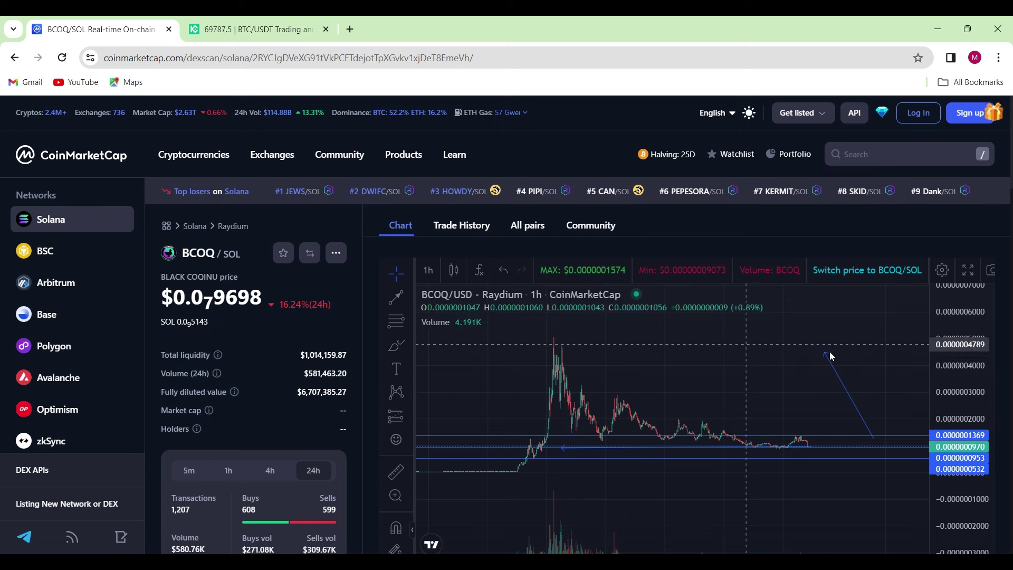
Continue the projection with an arrow falling from about 0.0000004468 to 0.0000003483 and another rising from about 0.0000003606 to 0.0000006834
{"action": "left_click", "coordinate": [397, 299]}
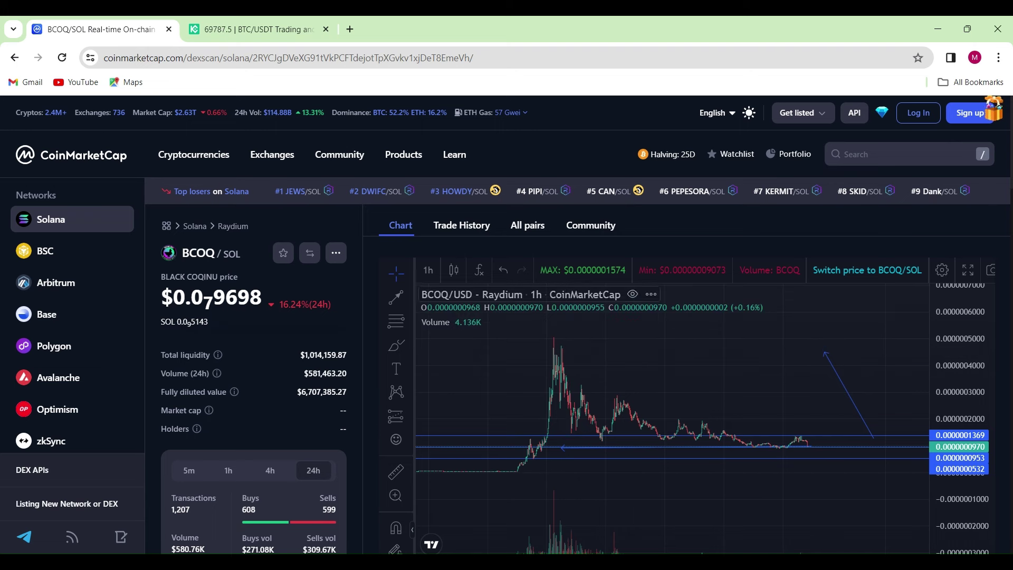
{"action": "left_click", "coordinate": [832, 352]}
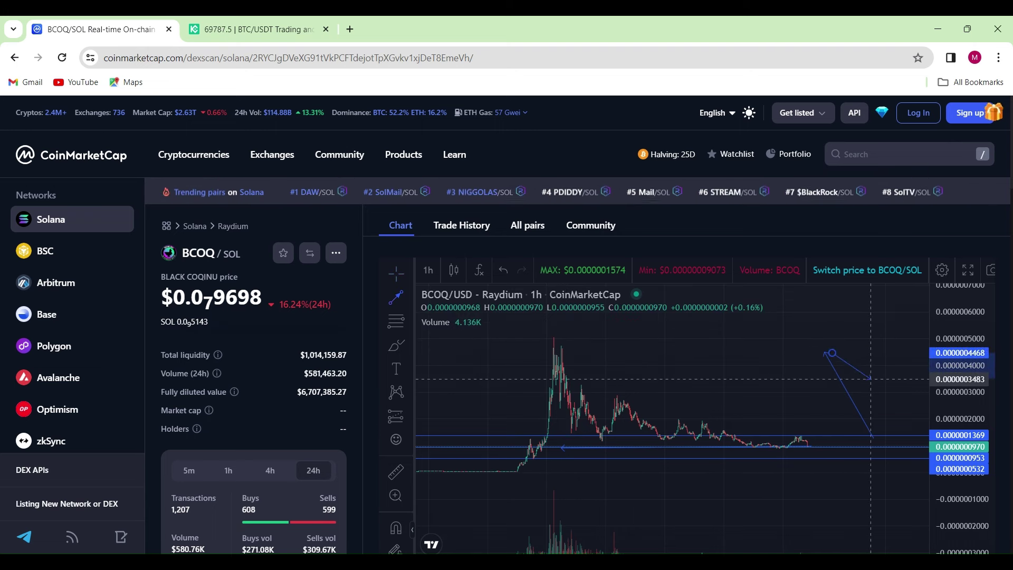
{"action": "left_click", "coordinate": [872, 379]}
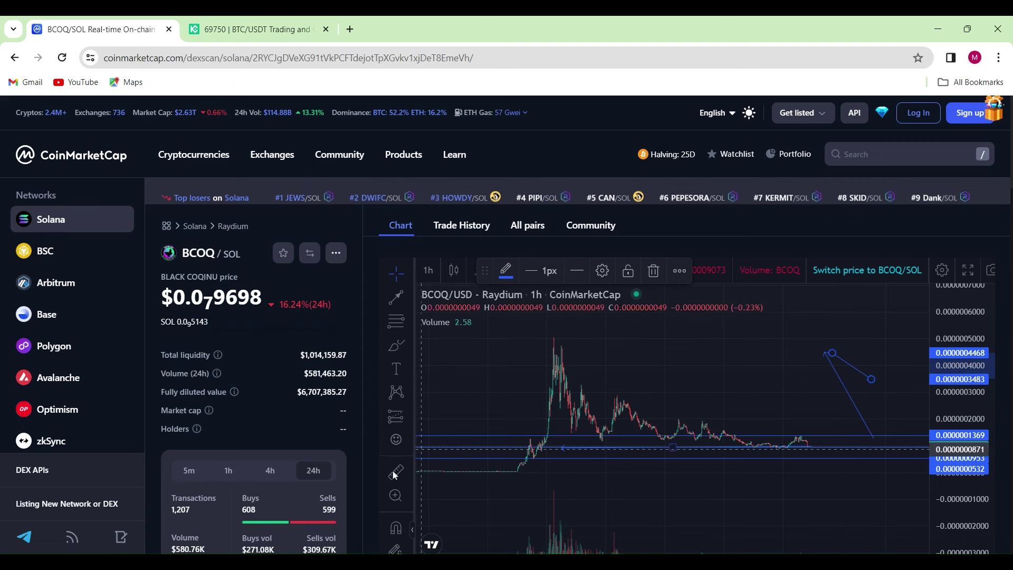
{"action": "left_click", "coordinate": [397, 297]}
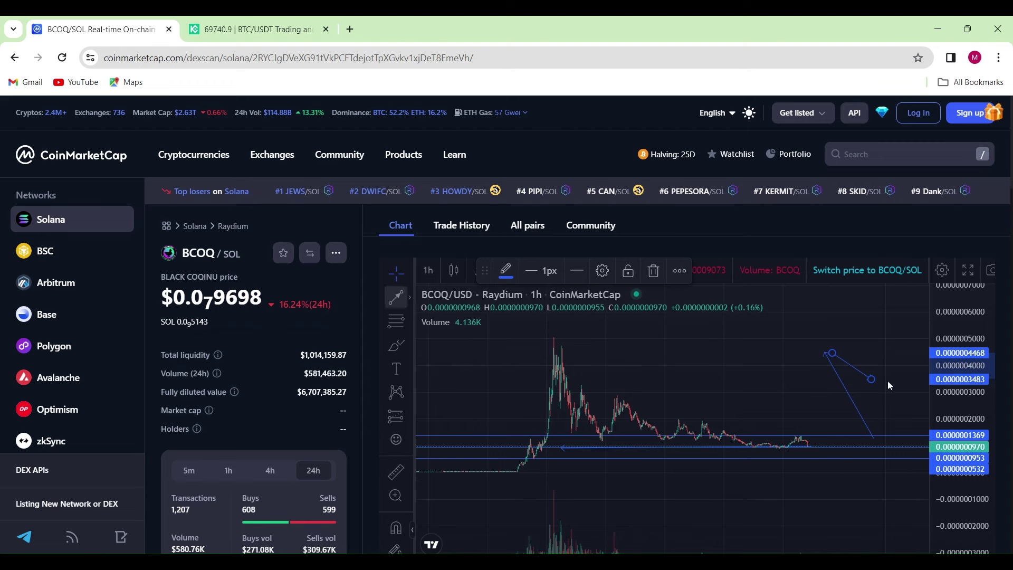
{"action": "left_click", "coordinate": [872, 378]}
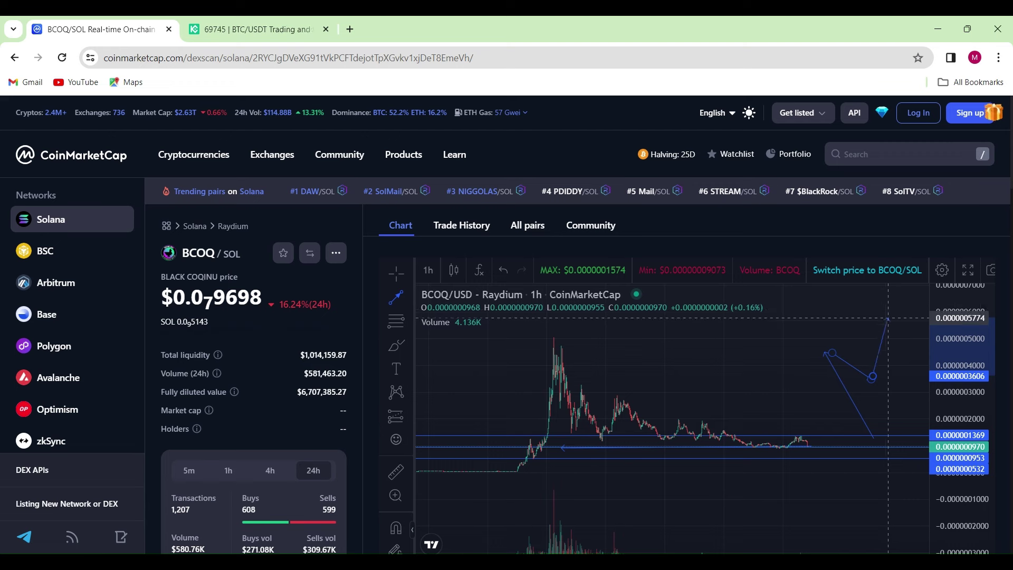
{"action": "left_click", "coordinate": [904, 289]}
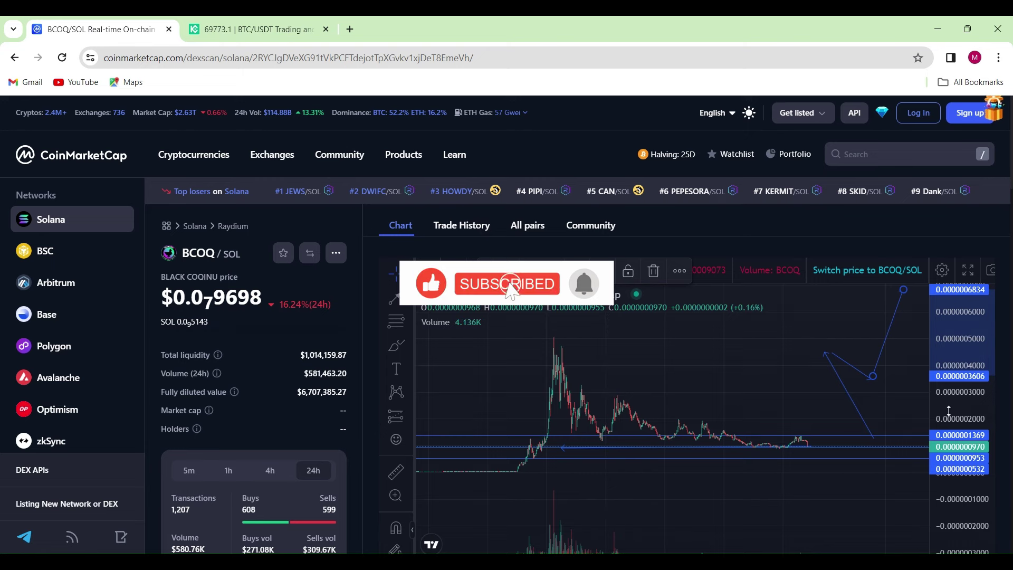
Start drawing a line above the declining candles at 18 Mar '24, at about 0.0000002529
{"action": "left_click_drag", "start_coordinate": [948, 419], "coordinate": [948, 405]}
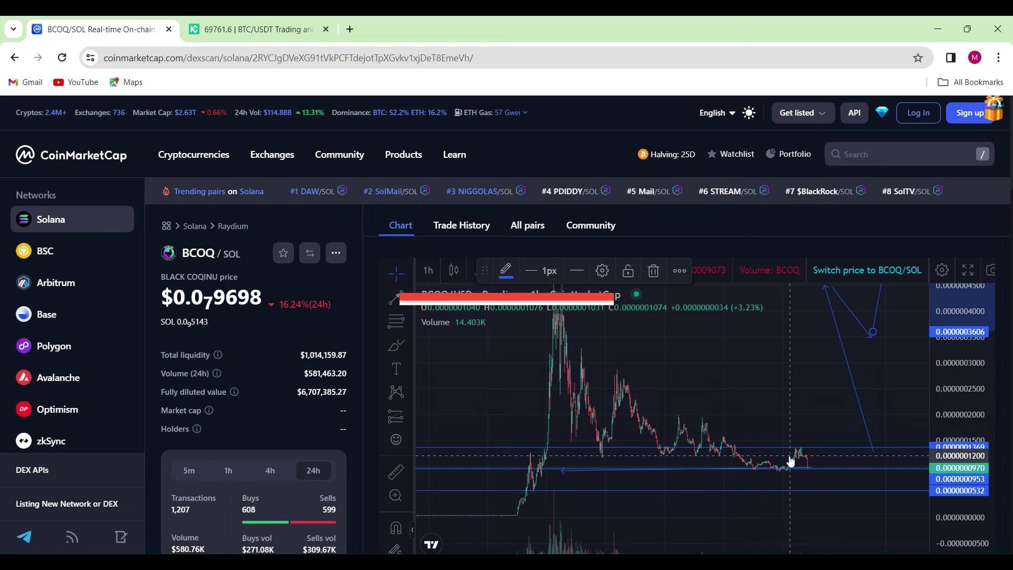
{"action": "scroll", "coordinate": [790, 456], "scroll_direction": "down", "scroll_amount": 2}
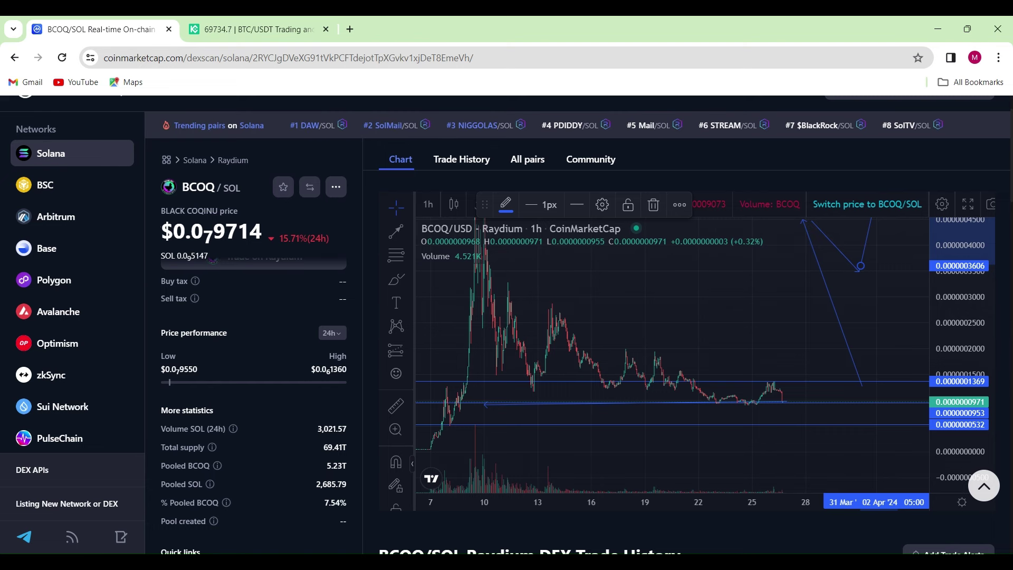
{"action": "key", "text": "alt+t"}
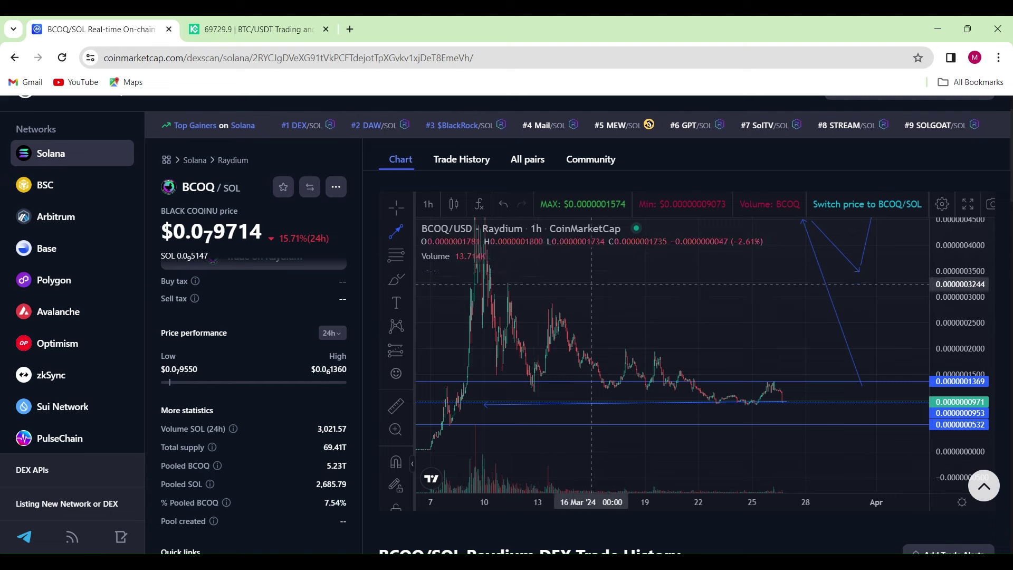
{"action": "left_click", "coordinate": [642, 324]}
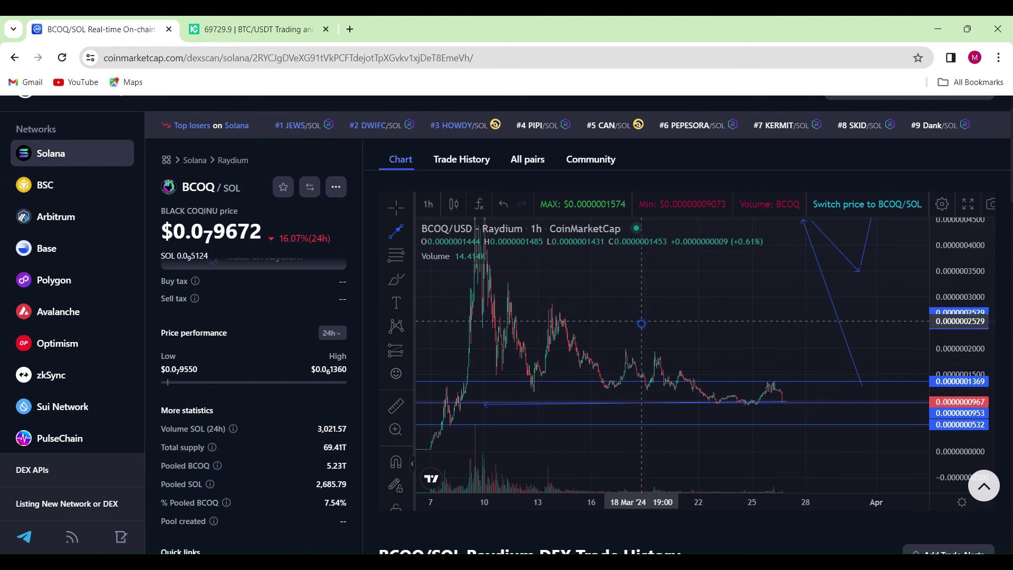